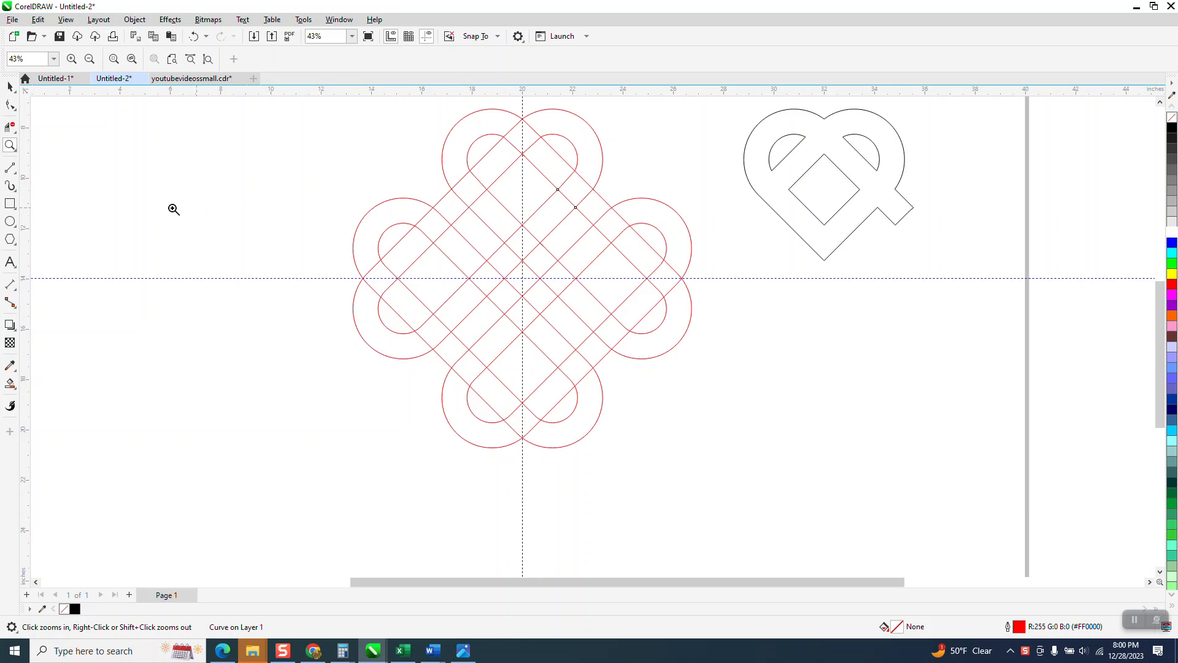
Delete the crossing line segments in the knot's top heart with Virtual Segment Delete so its bands weave like the black heart outline
click(10, 127)
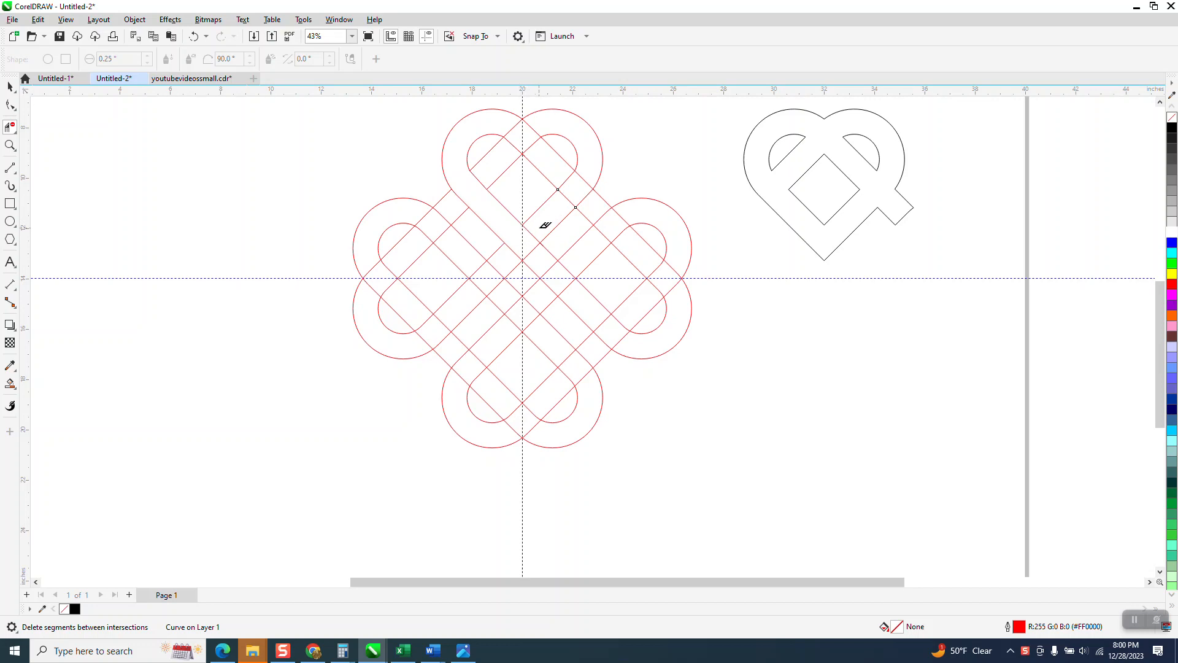
click(536, 127)
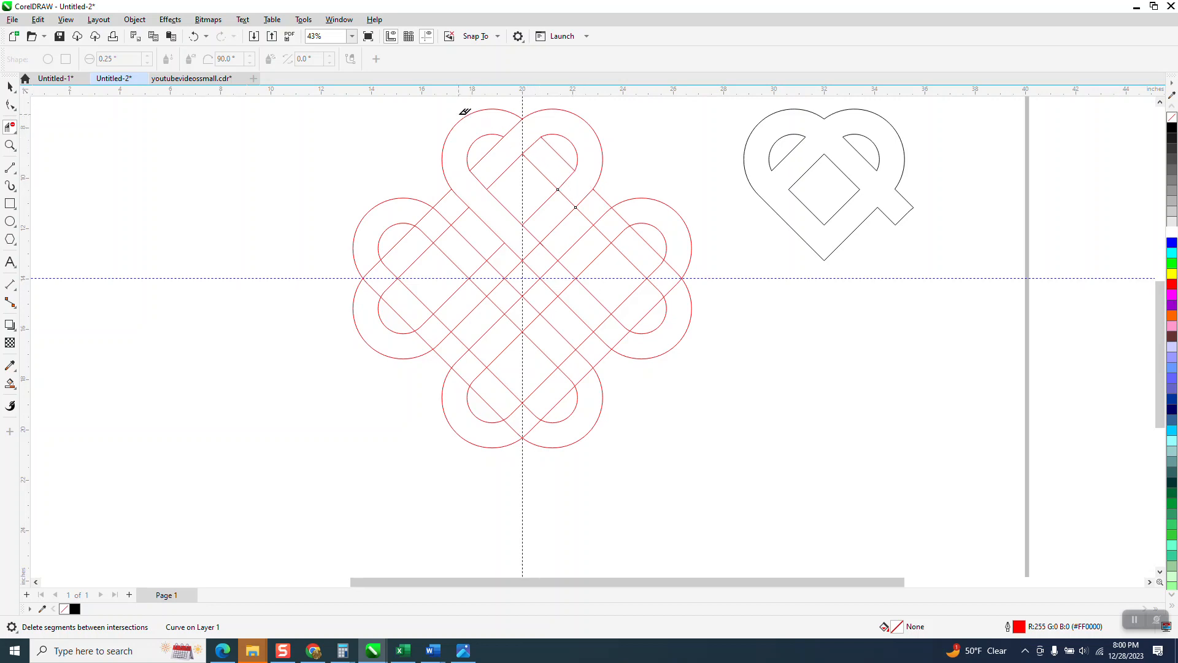
click(195, 37)
click(570, 177)
scroll(339, 300, down, 1)
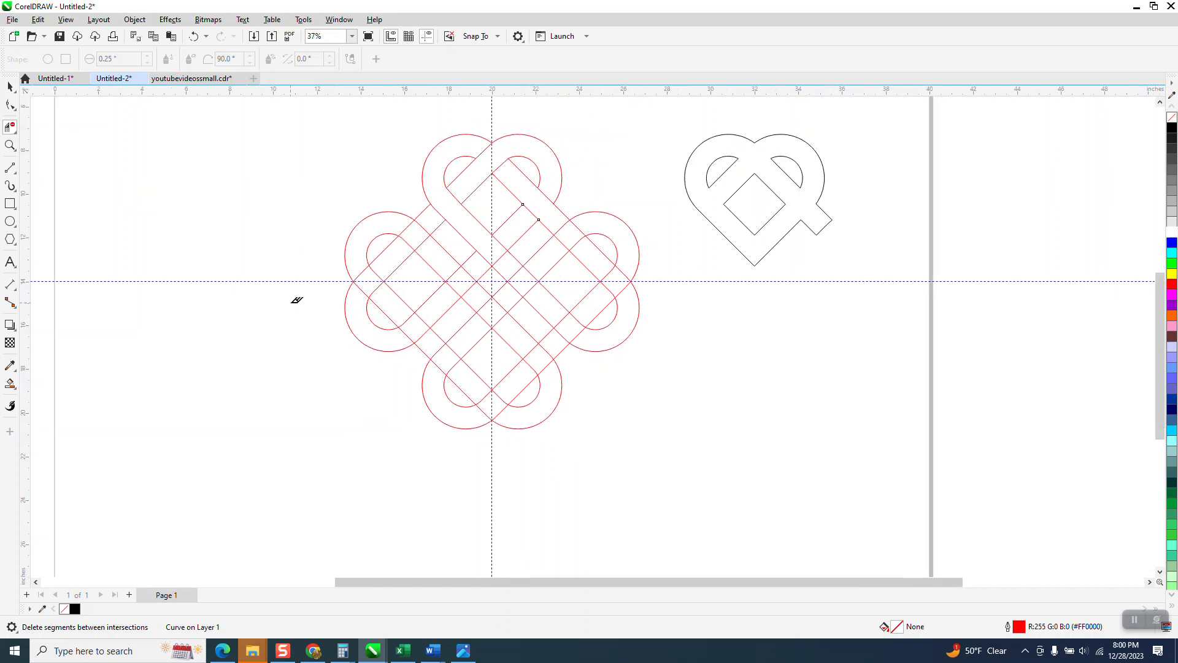
Smart Fill the four band sections of the knot's top heart with cyan and no outline
click(4, 386)
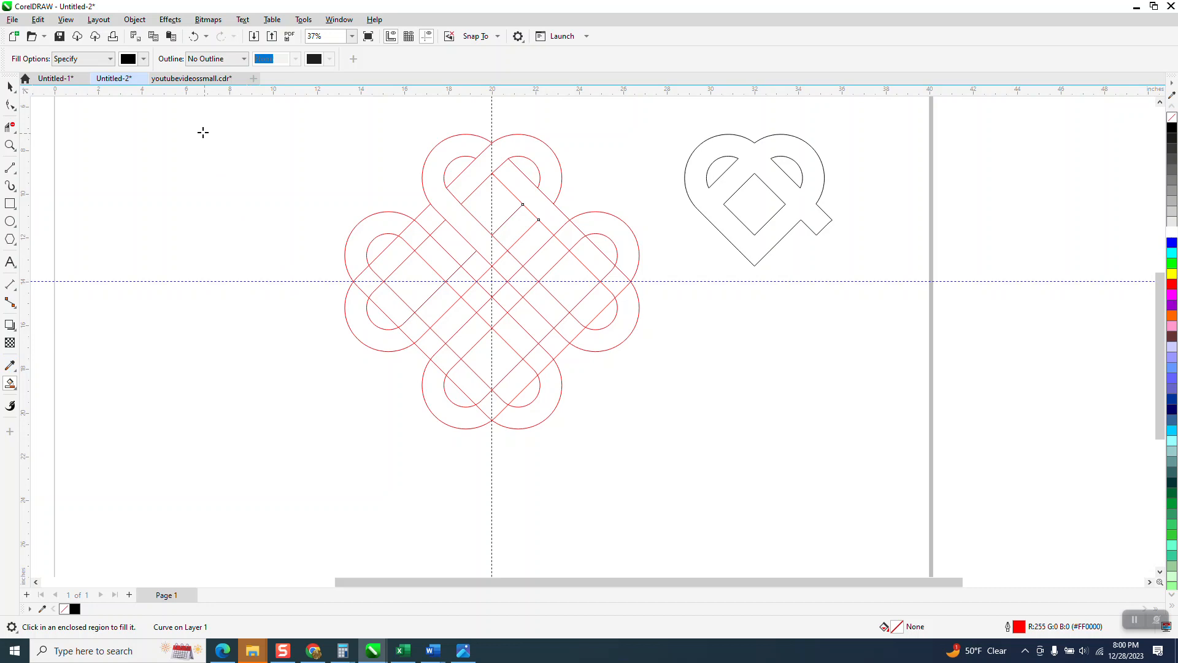
click(129, 58)
click(196, 135)
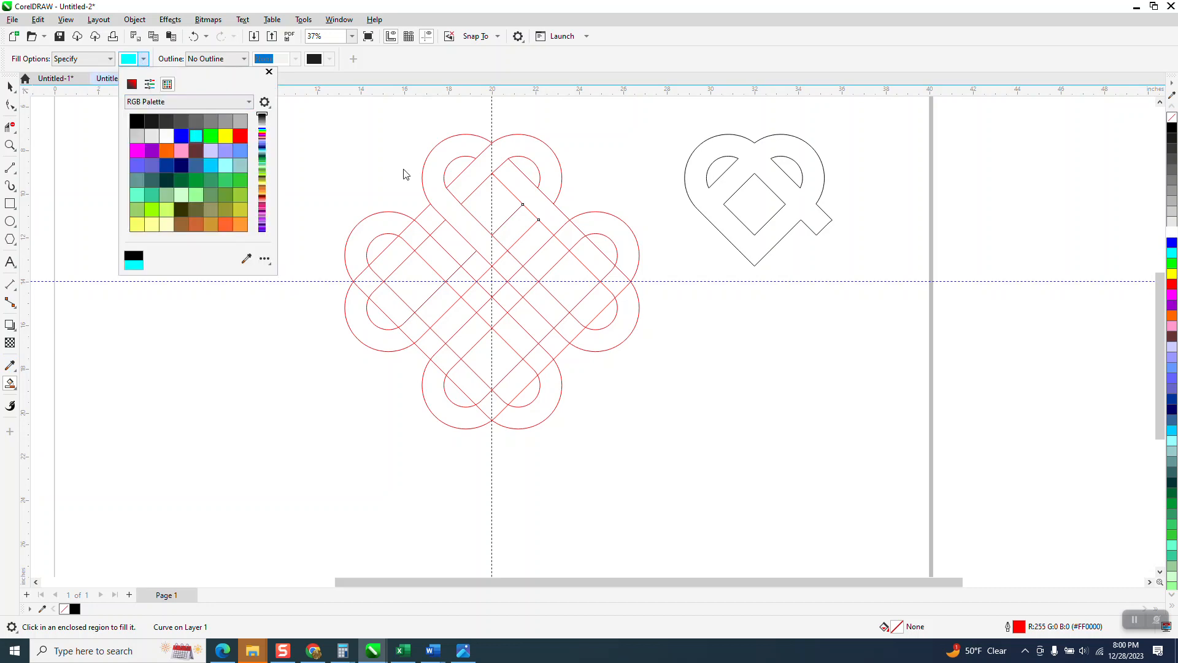
click(457, 219)
click(458, 215)
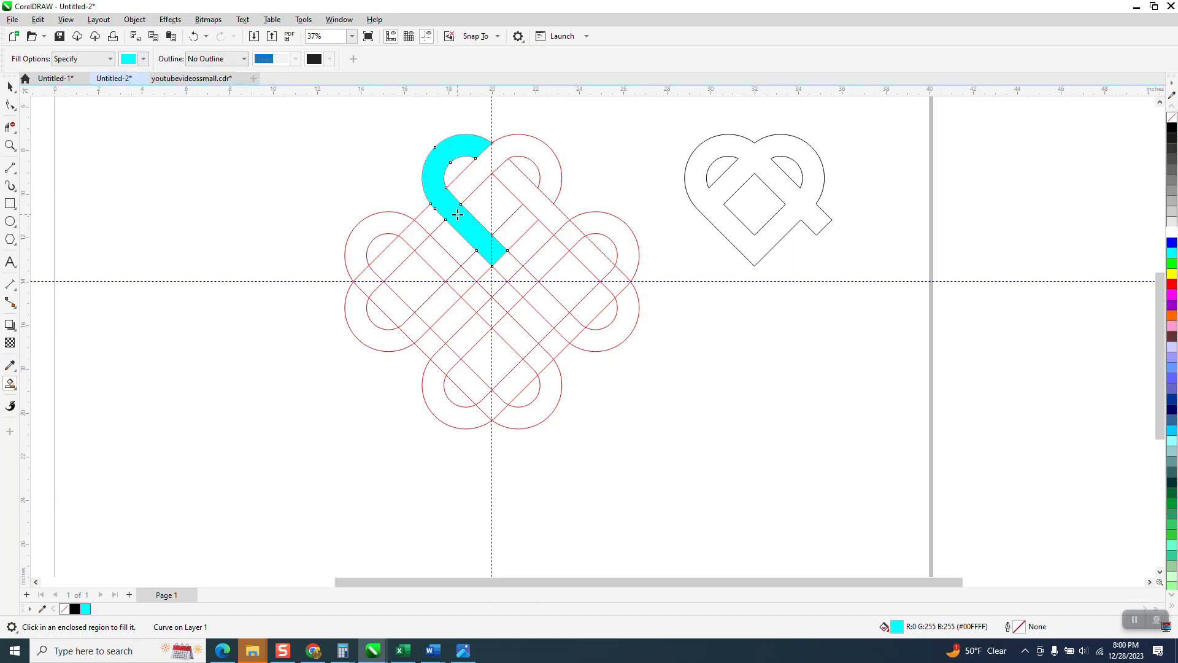
click(482, 174)
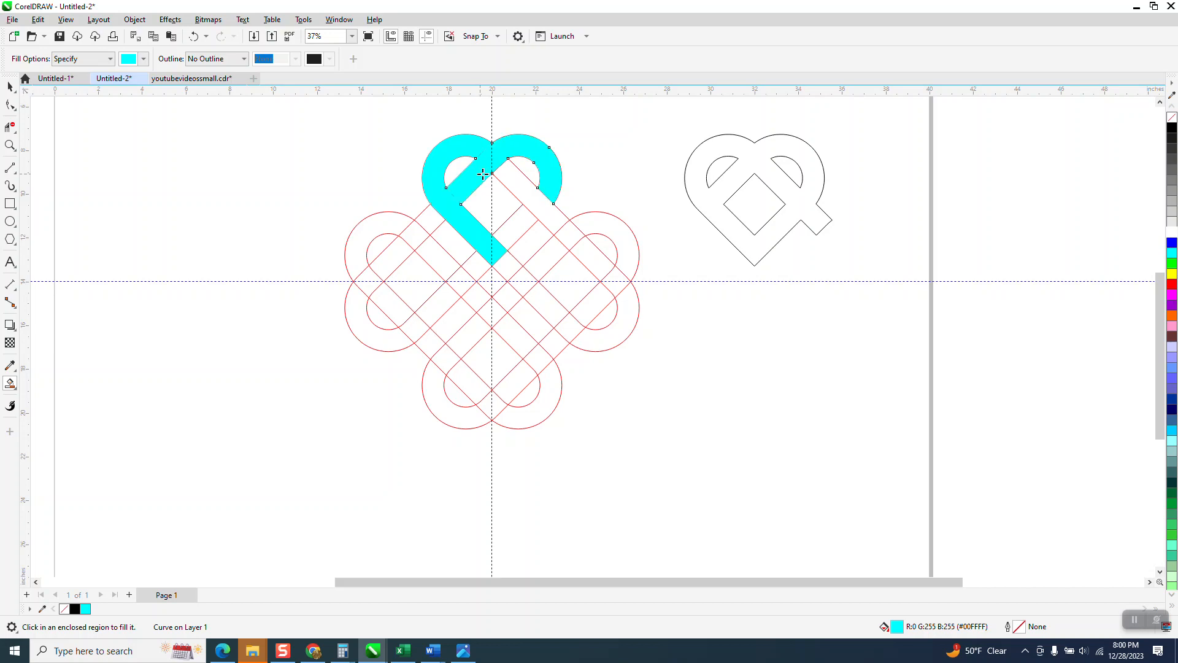
click(521, 221)
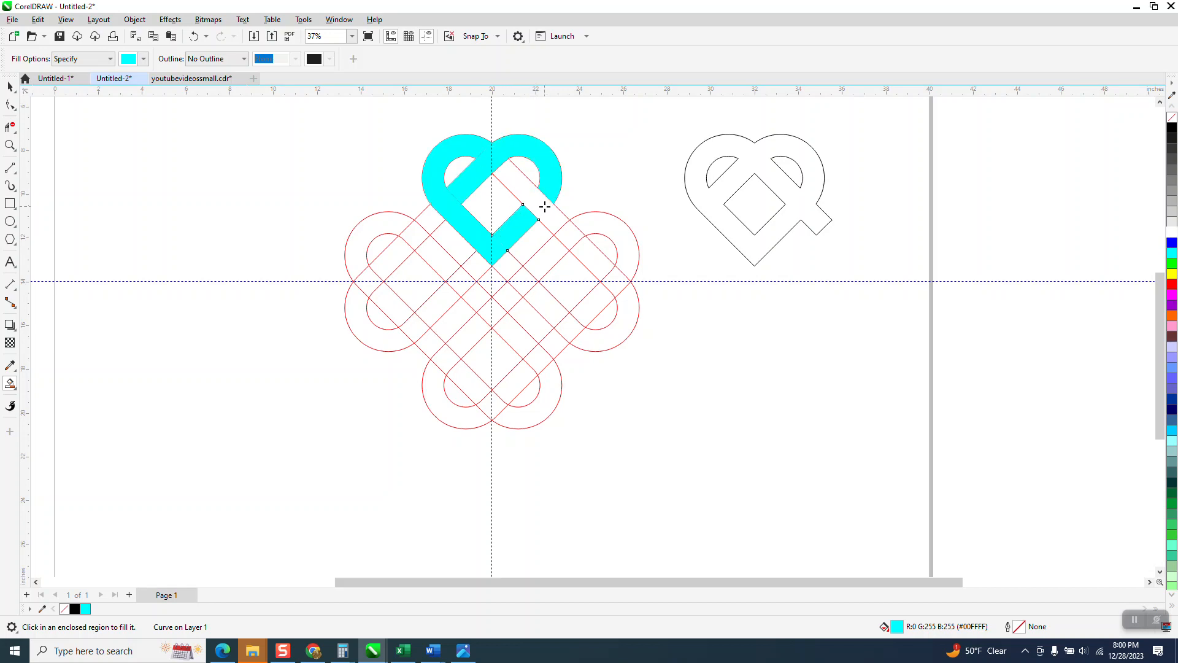
click(544, 206)
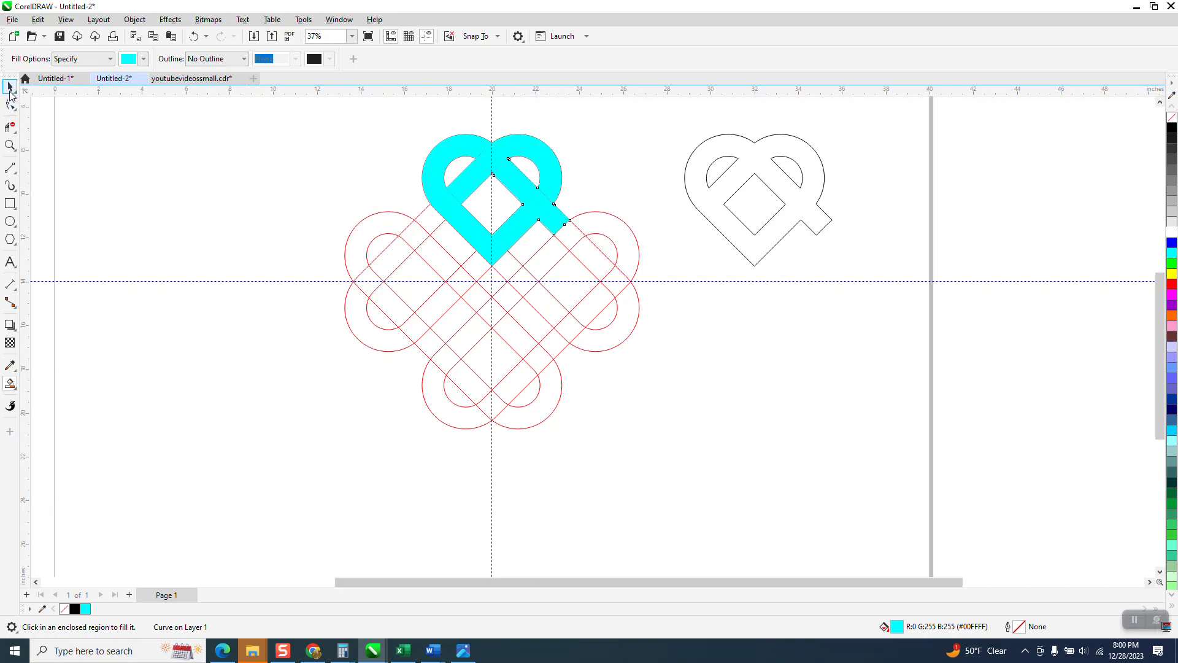
Apply a linear cyan-to-black fountain fill along the heart's short diagonal band, ending black at its protruding lower-right end
click(10, 87)
drag(410, 106, 657, 283)
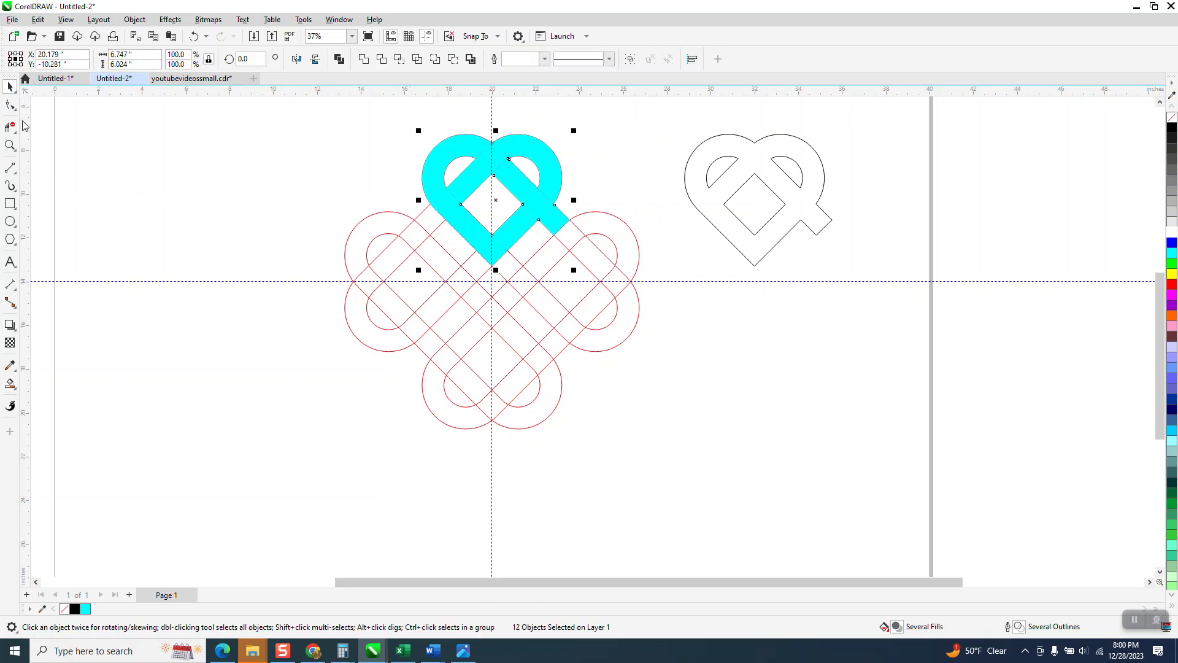
click(10, 145)
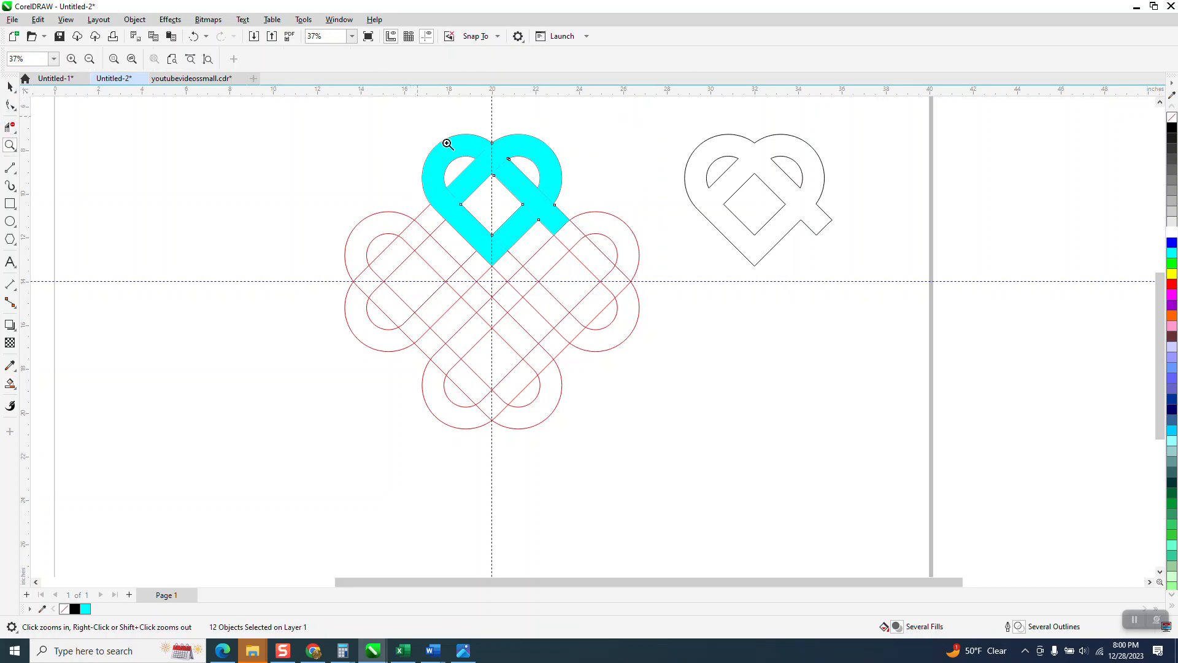
click(656, 283)
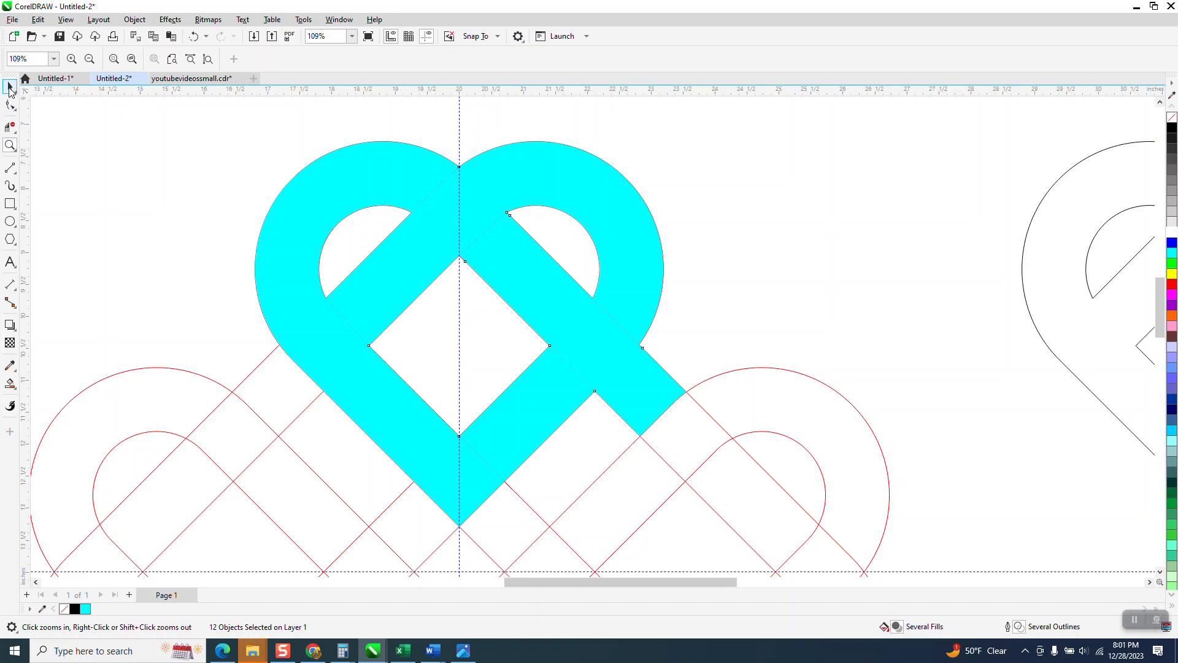
key(space)
click(597, 325)
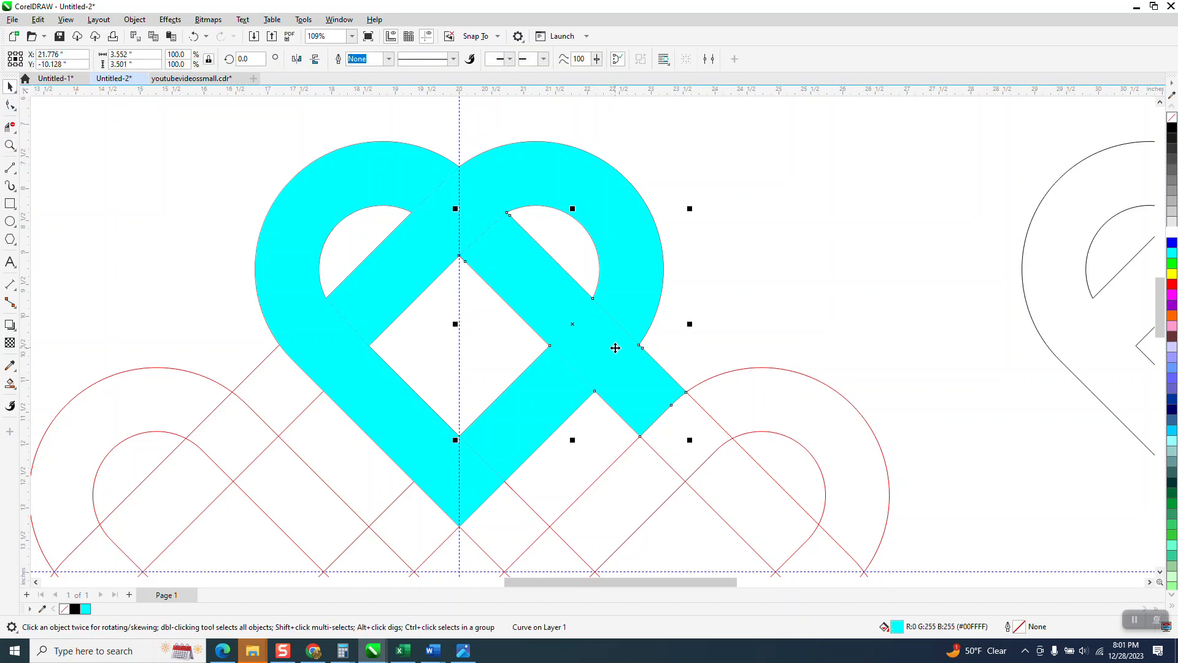
click(15, 389)
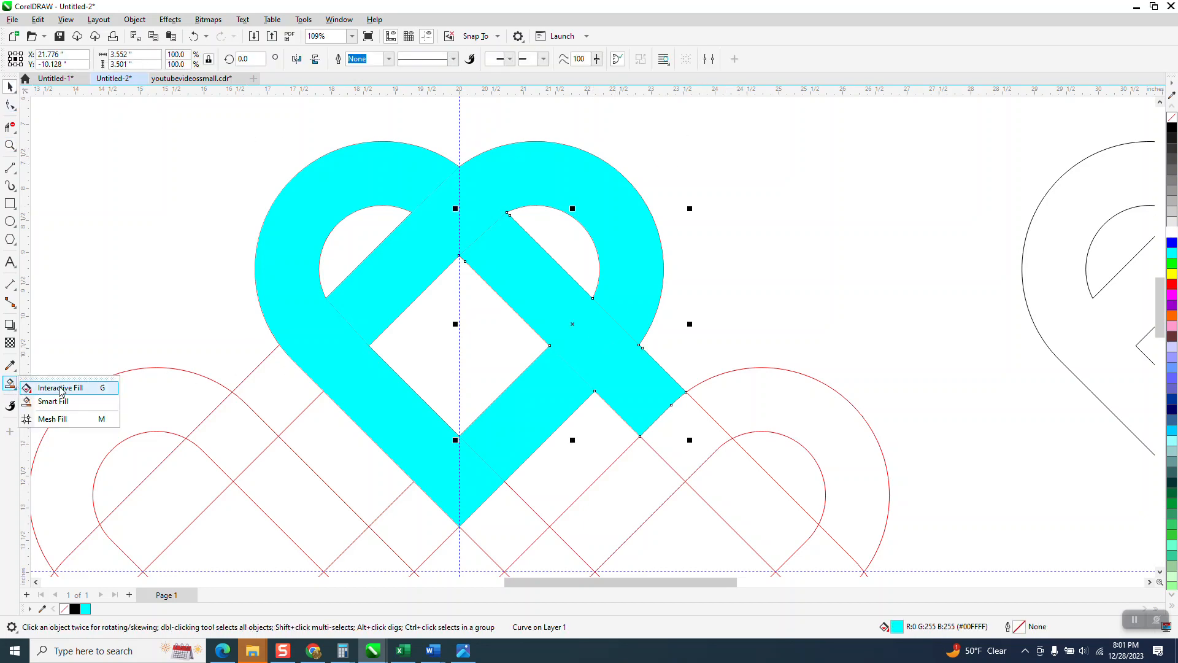
click(43, 383)
drag(491, 247, 671, 423)
drag(1174, 130, 671, 422)
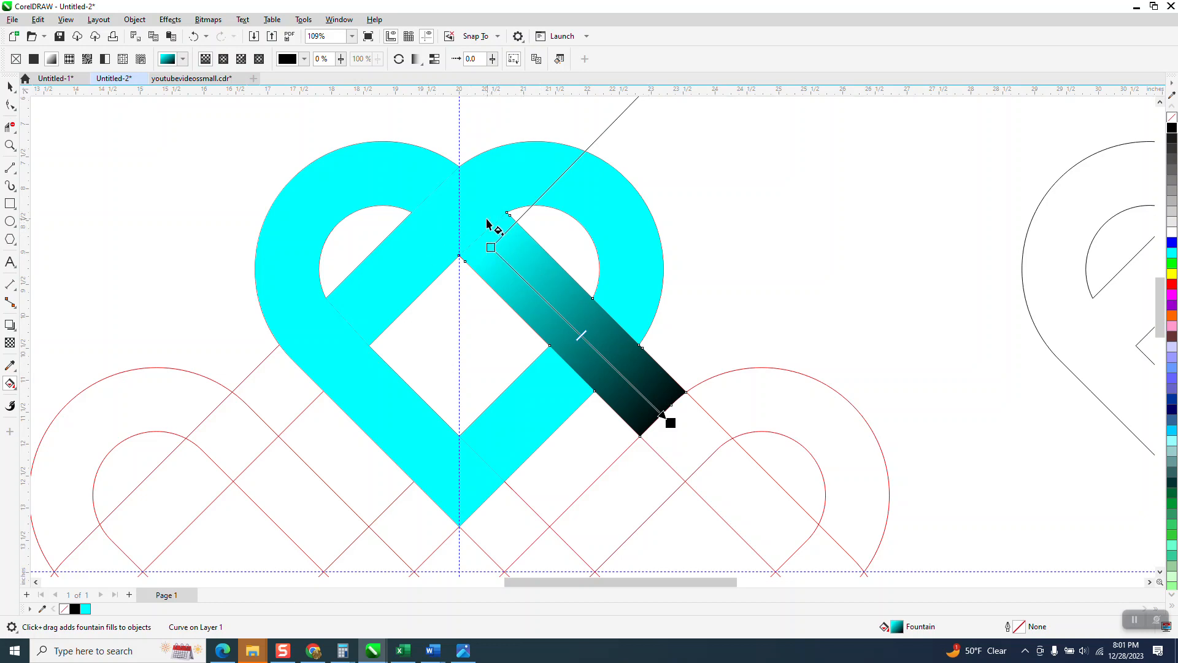
click(14, 89)
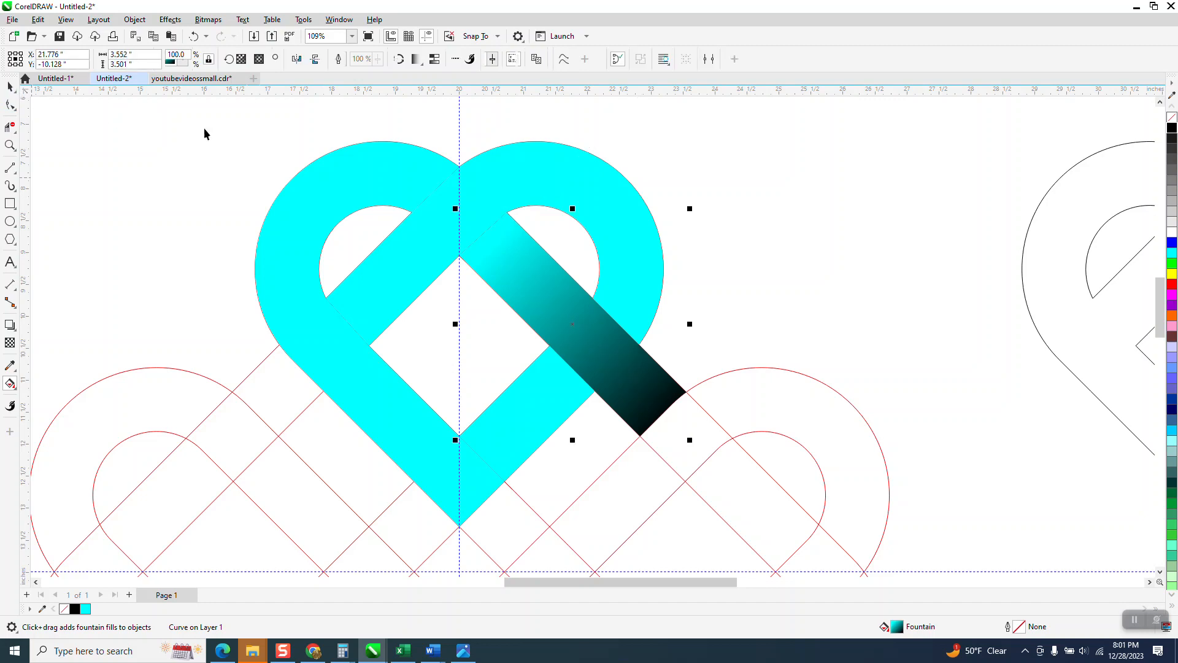
drag(482, 173, 597, 165)
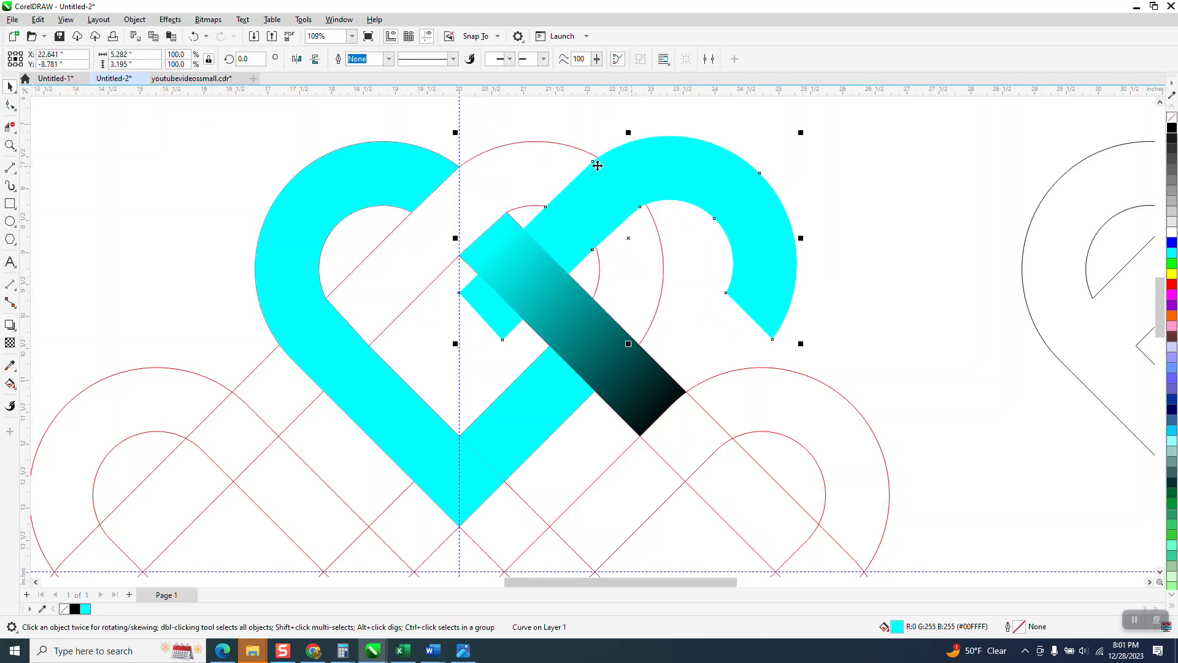
click(193, 36)
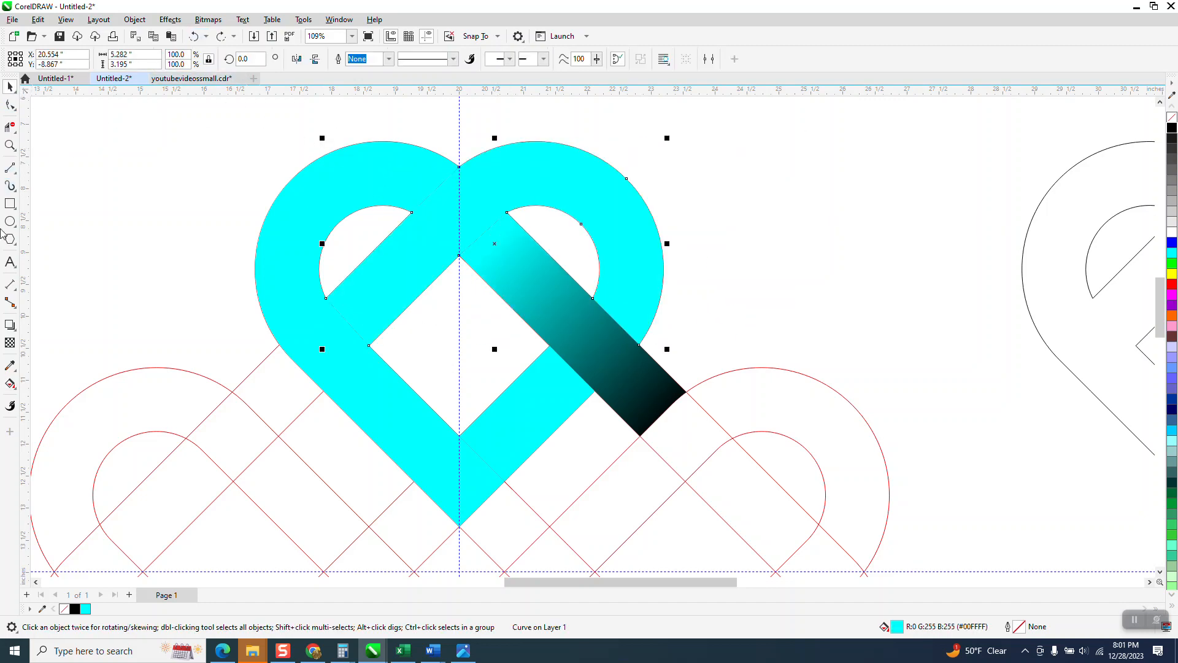
Make the diagonal band's fountain fill start black just beyond its upper end and add two cyan colour stops along the band
click(10, 384)
click(560, 322)
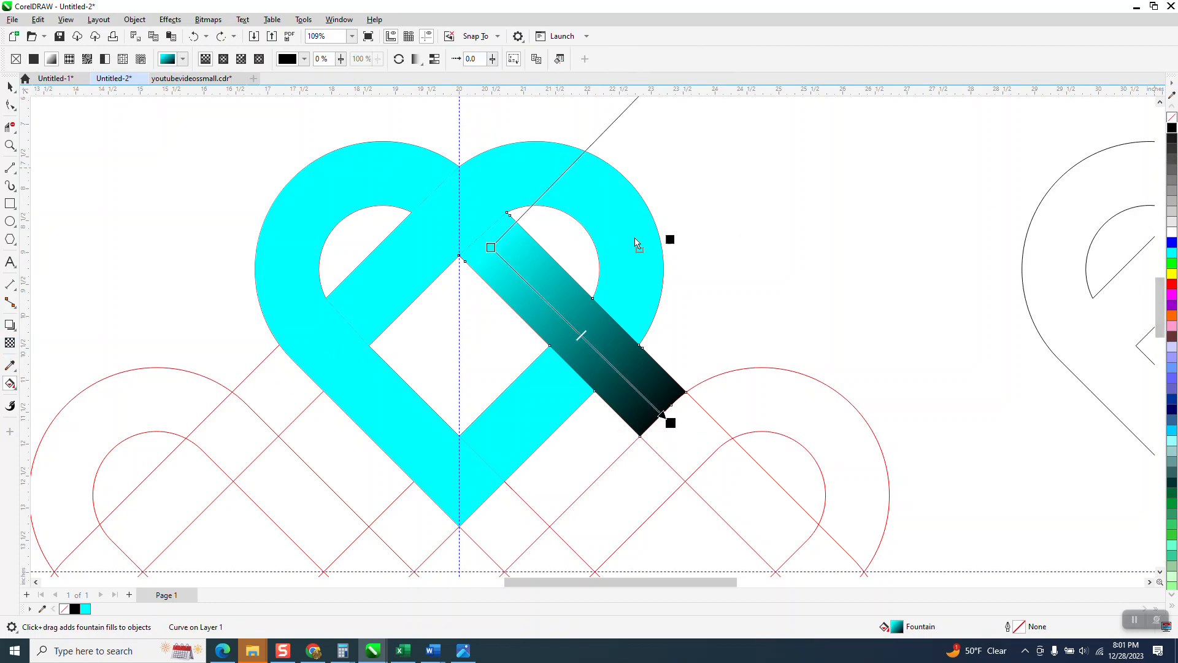
drag(636, 243, 492, 247)
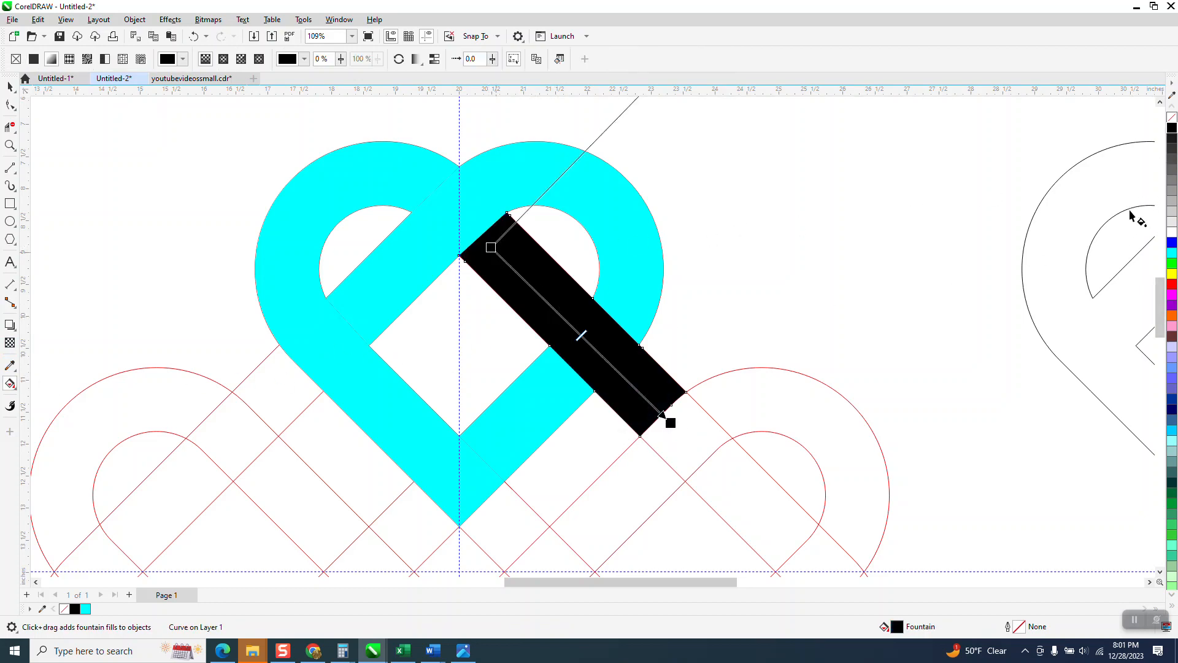
drag(1172, 257, 581, 335)
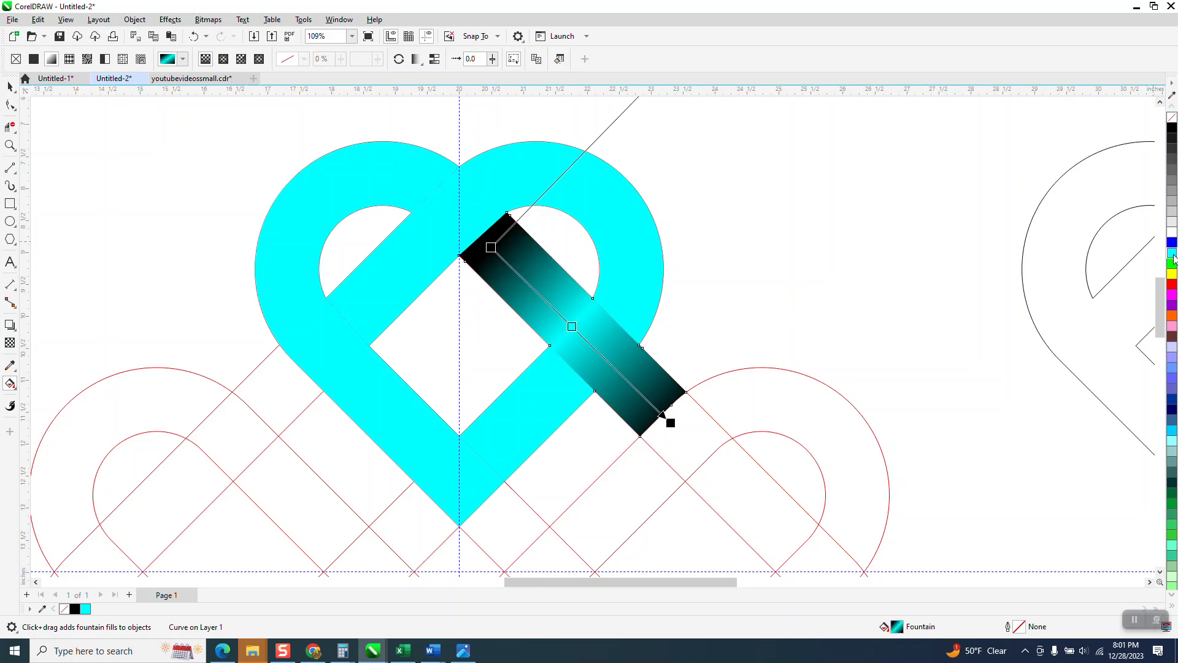
drag(1173, 257, 470, 235)
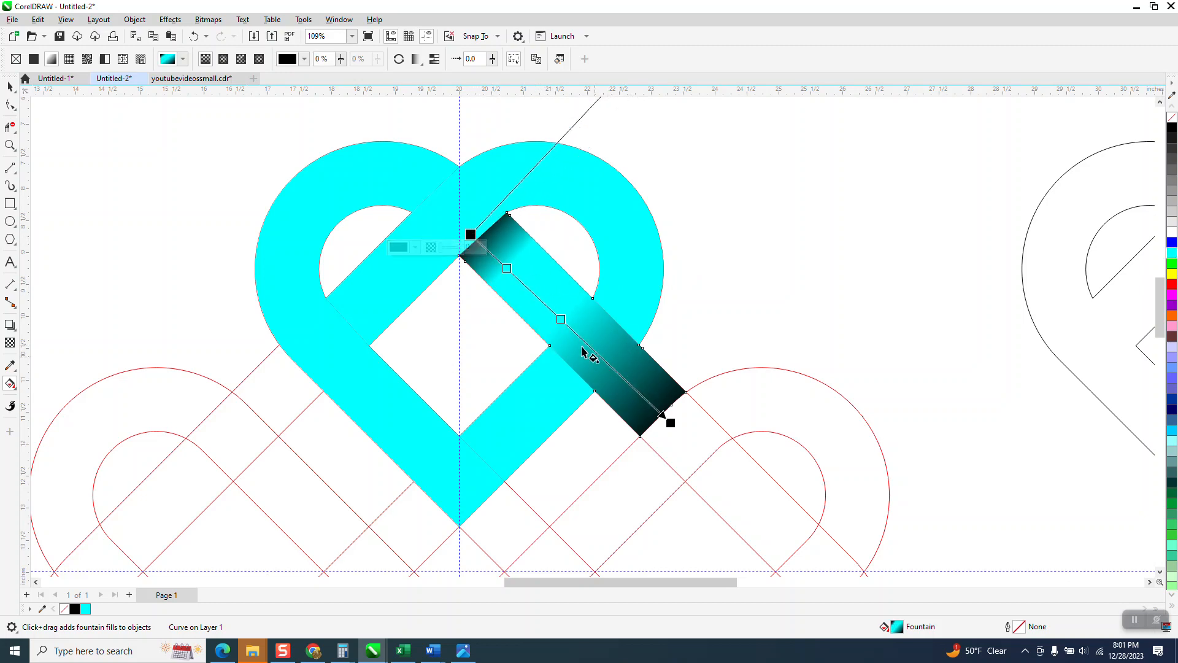
Add a cyan stop toward the diagonal band's lower end and move the gradient's black end node slightly beyond the band
drag(671, 423, 700, 449)
drag(1172, 253, 613, 367)
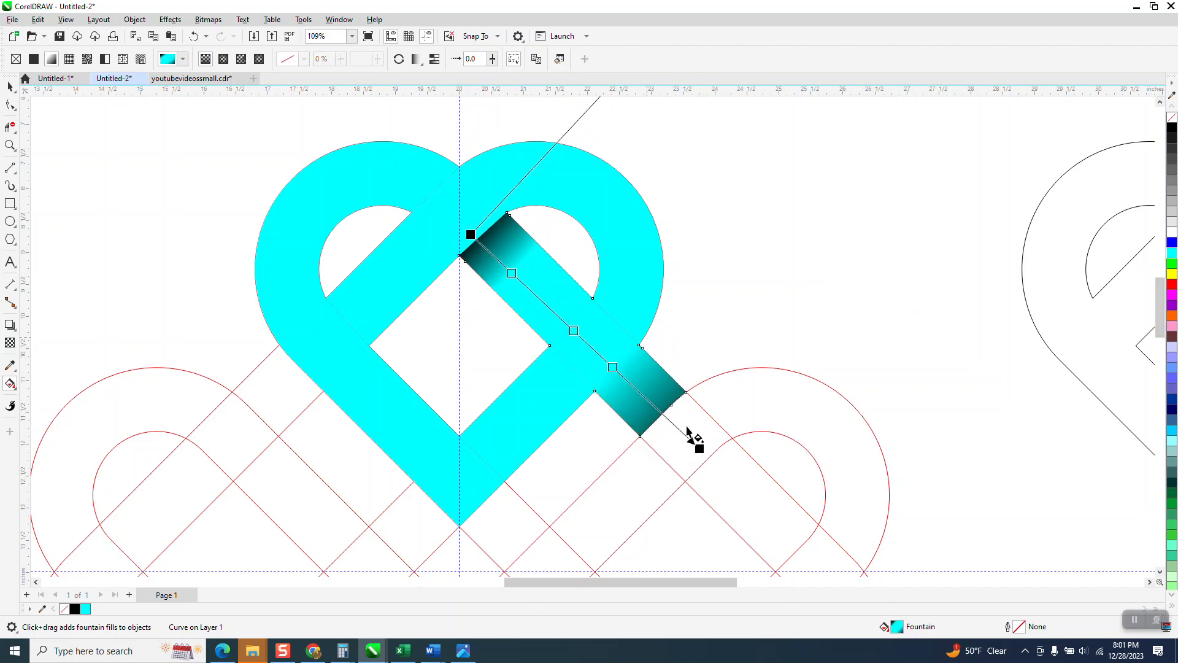
drag(699, 448, 675, 429)
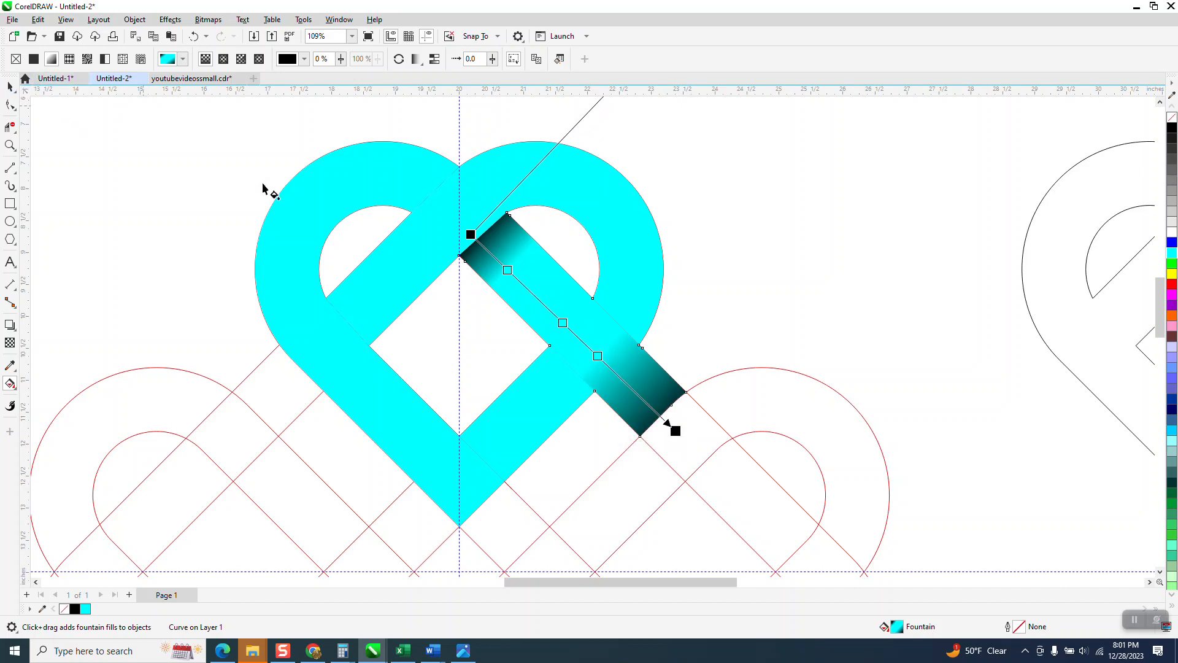
Apply a cyan-to-black fountain fill to the heart's right loop band, darkening toward its lower-left end, with the midpoint shifted toward black
click(463, 237)
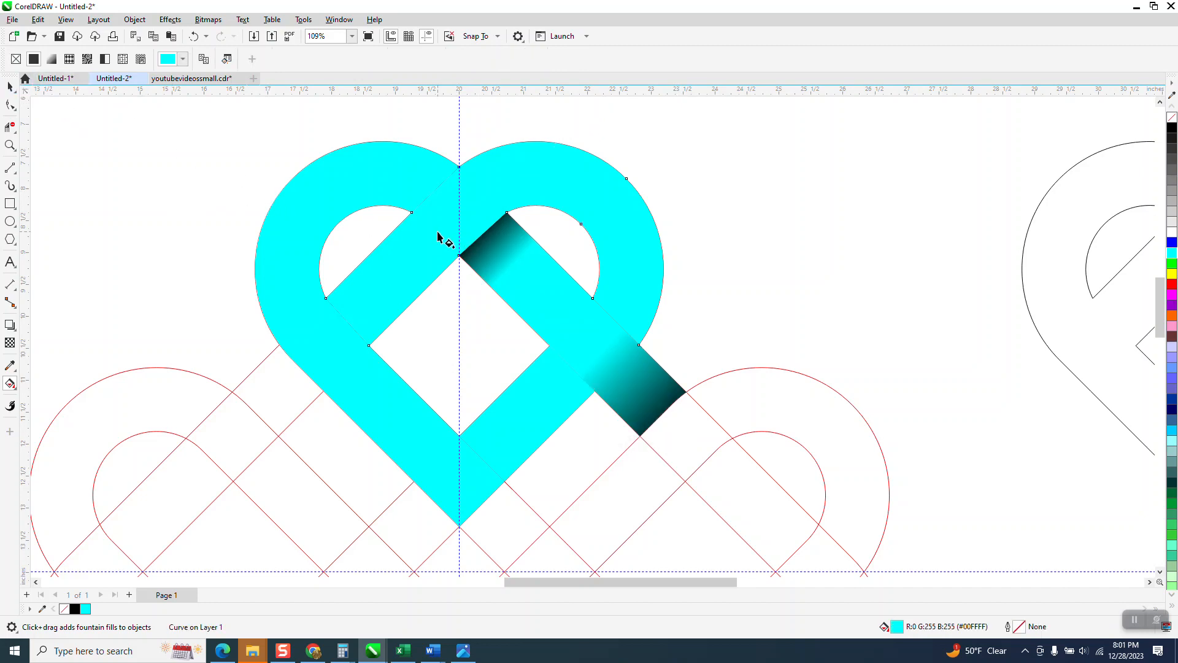
click(8, 89)
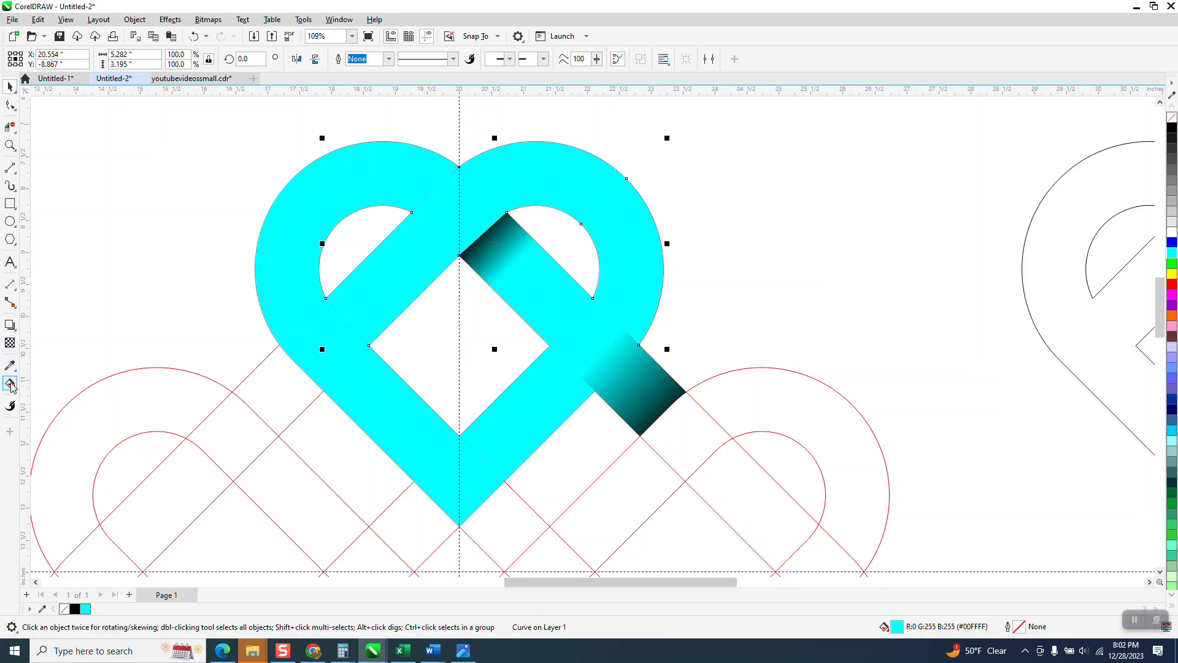
click(644, 127)
click(585, 196)
click(14, 389)
click(44, 391)
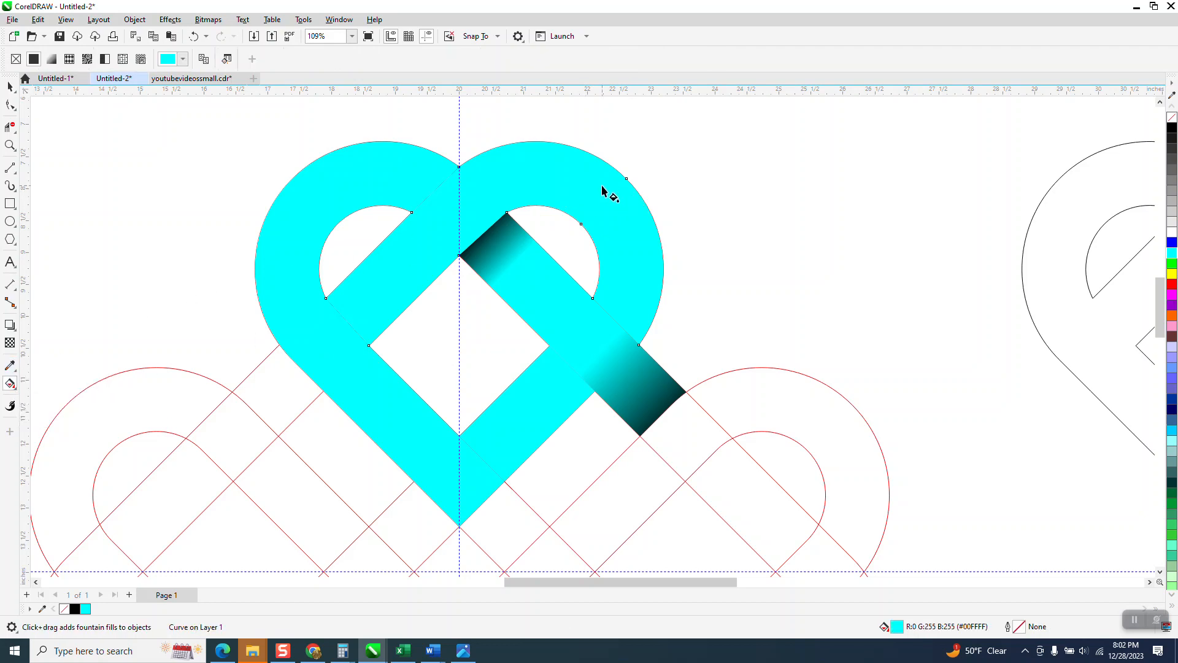
drag(609, 177, 368, 376)
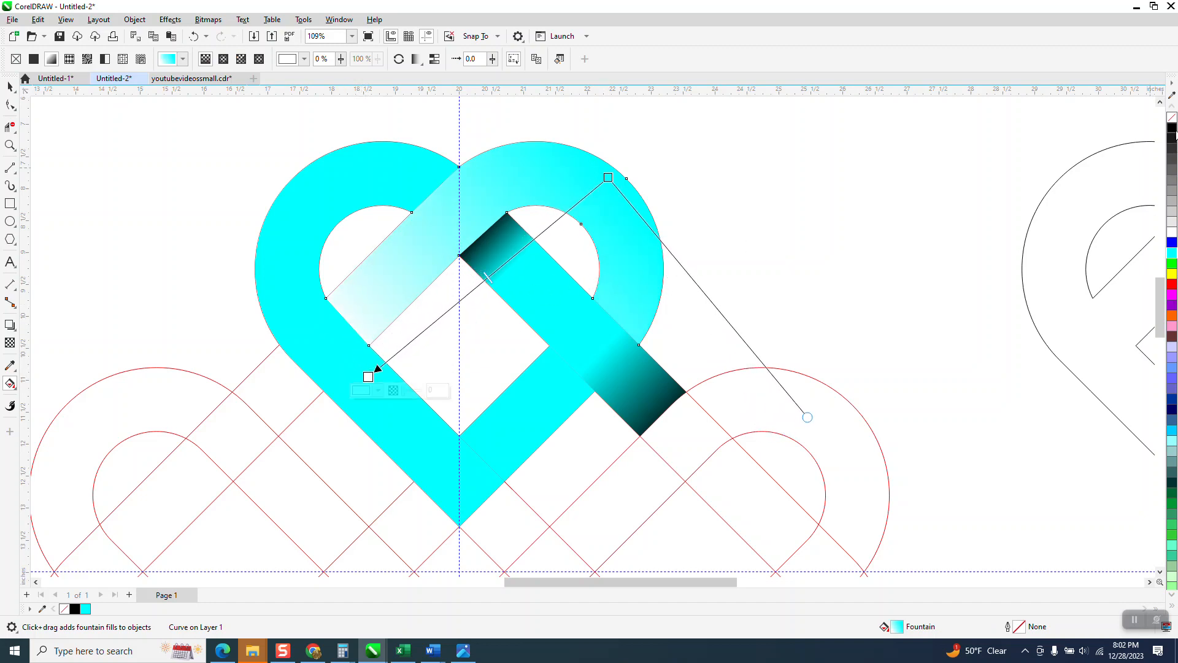
drag(1173, 128, 369, 377)
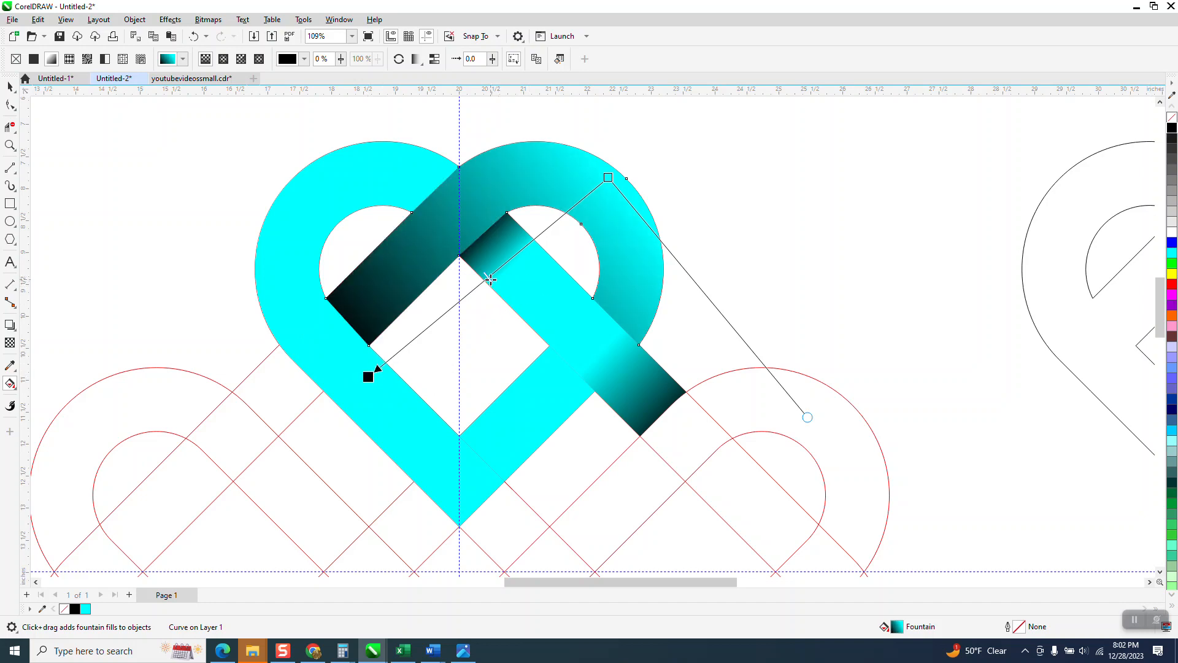
drag(489, 279, 398, 327)
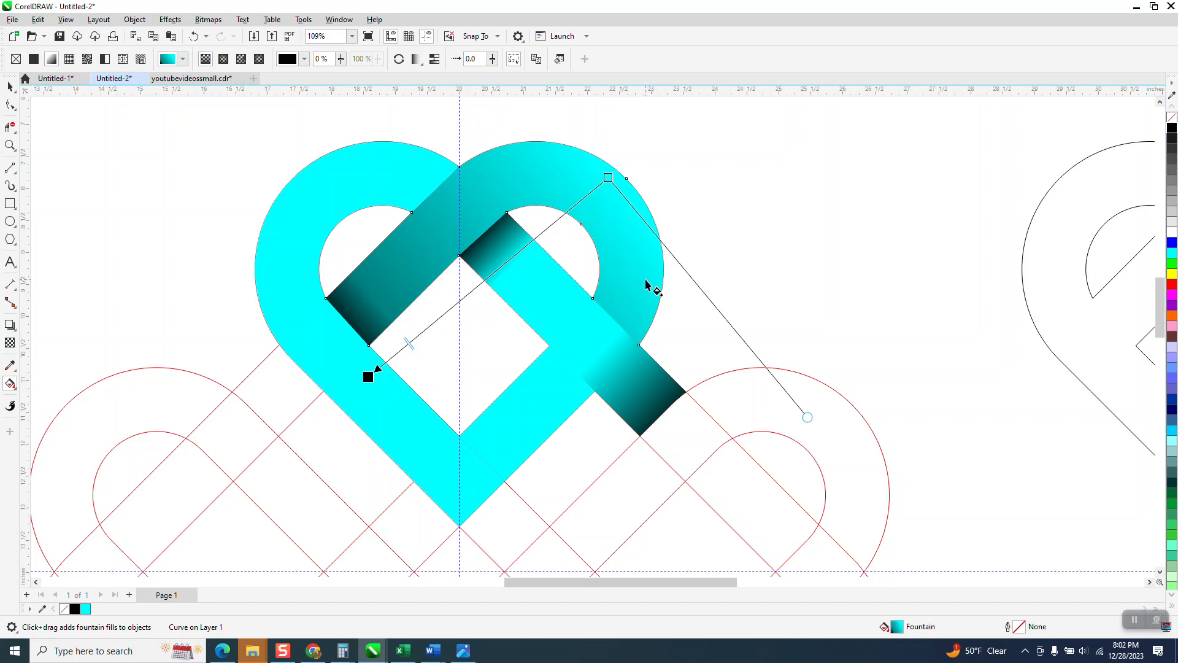
Apply a cyan-to-black fountain fill to the heart's left band, black at its bottom tip, with the start node just outside the left edge
click(6, 84)
click(61, 124)
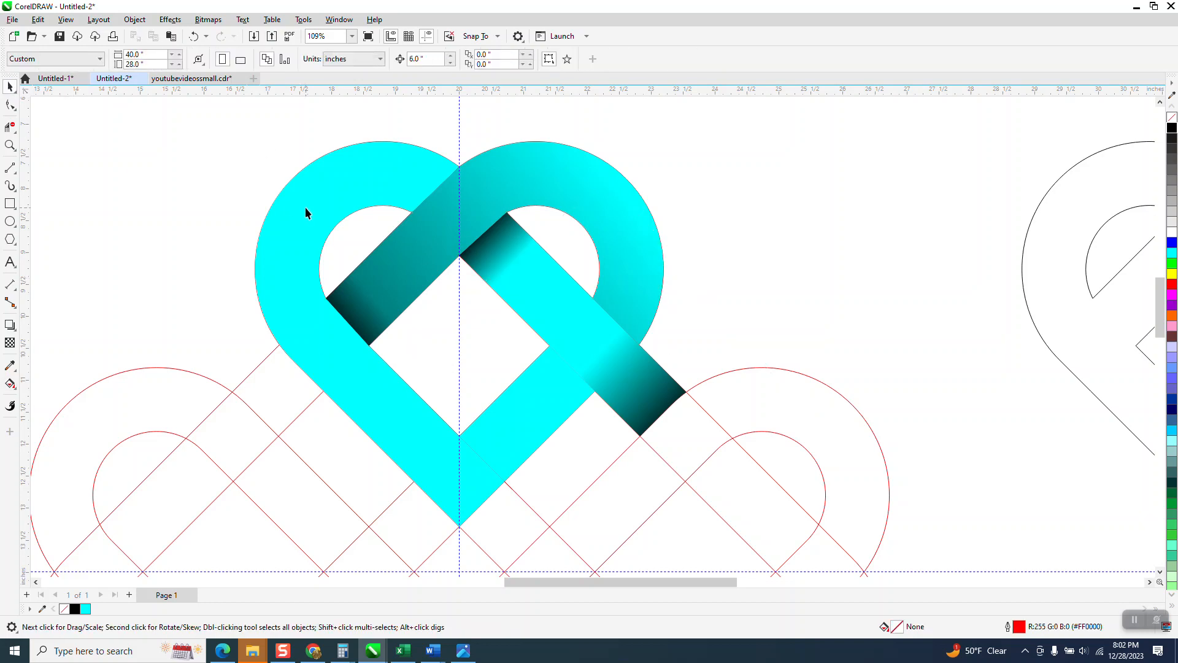
click(305, 211)
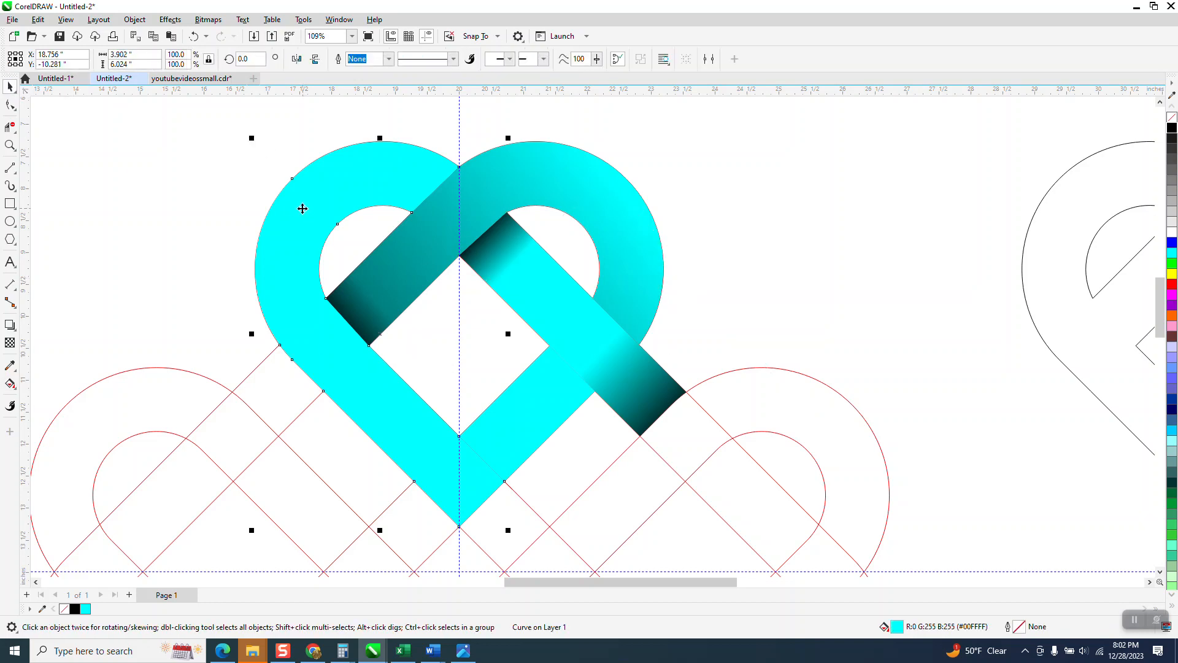
click(13, 389)
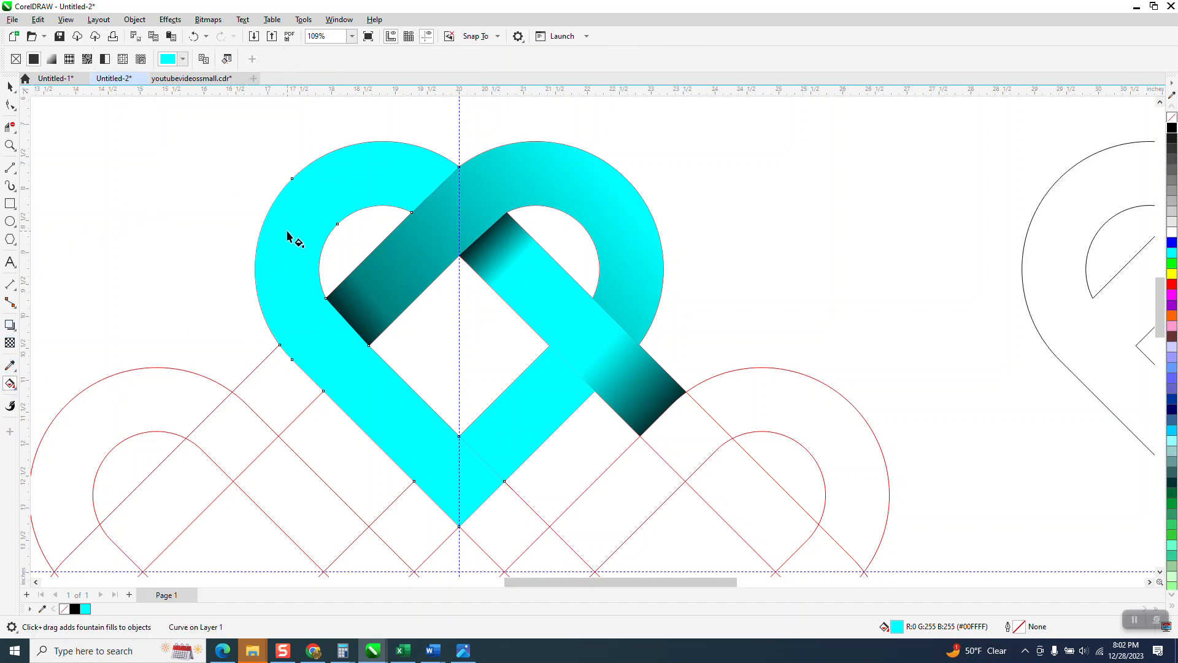
drag(285, 211, 485, 510)
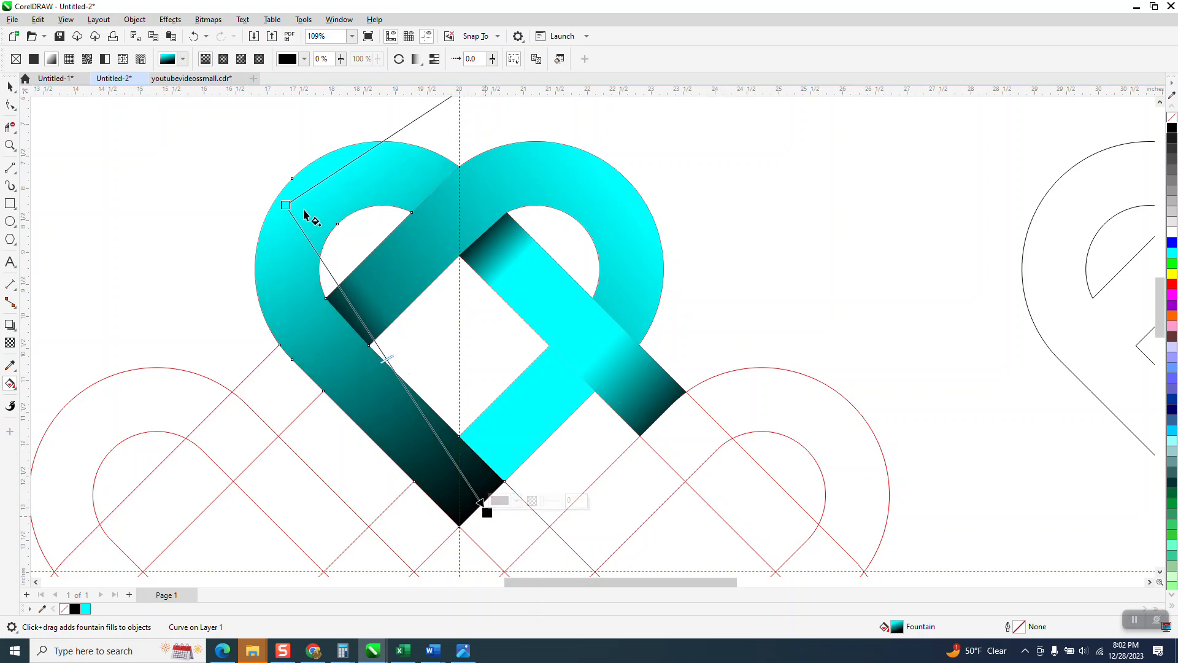
drag(279, 210, 248, 250)
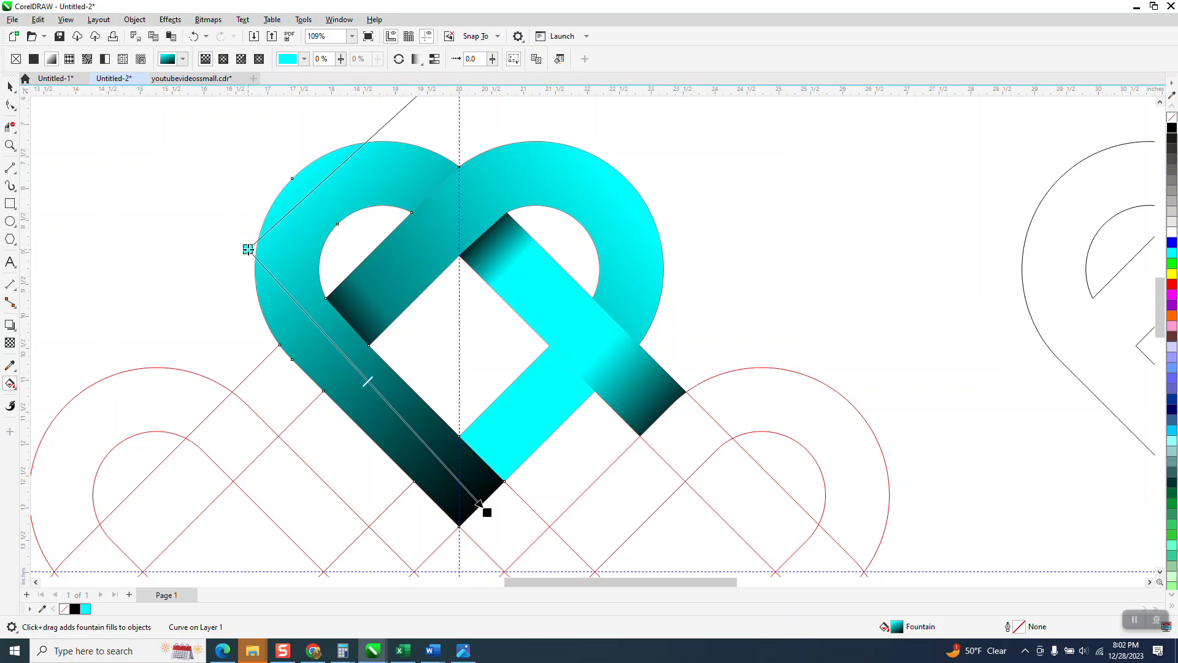
Try pulling the black end of the left band's fountain fill up to the band's bend, and undo it
click(529, 404)
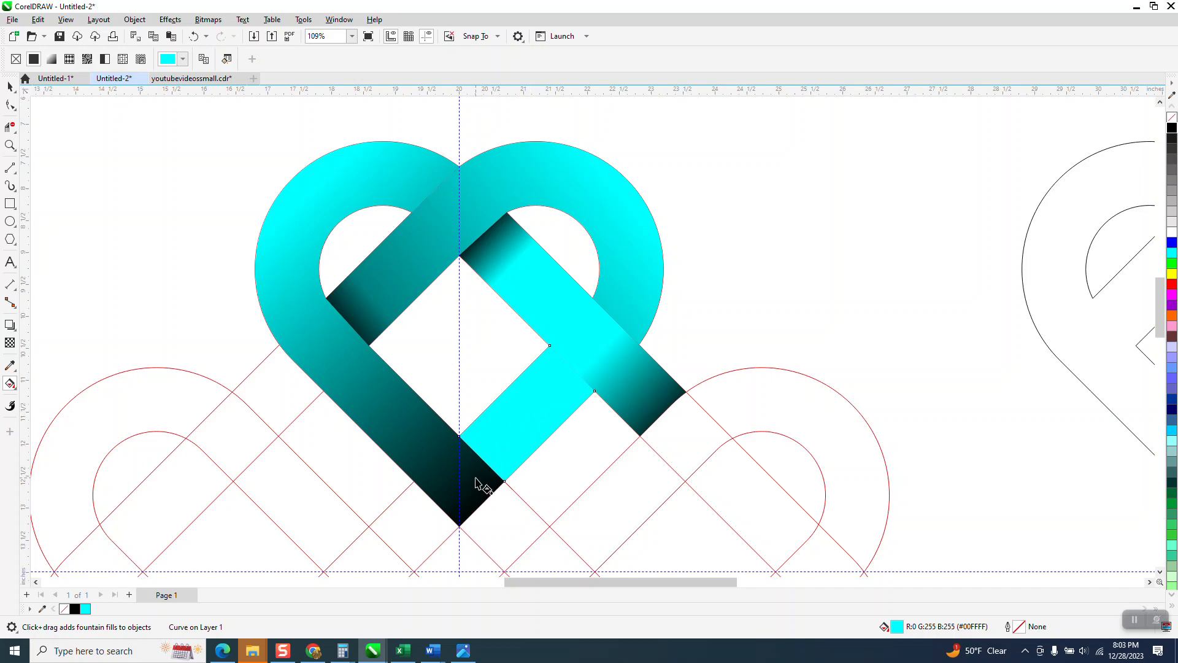
click(477, 485)
click(249, 249)
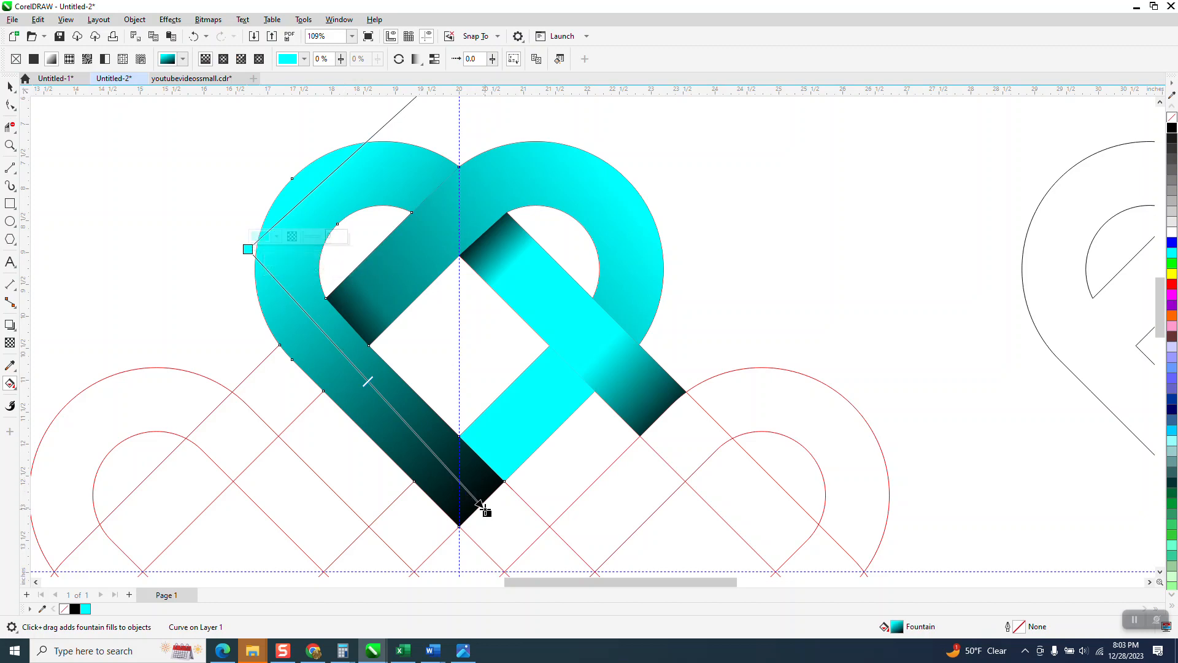
drag(485, 509, 348, 352)
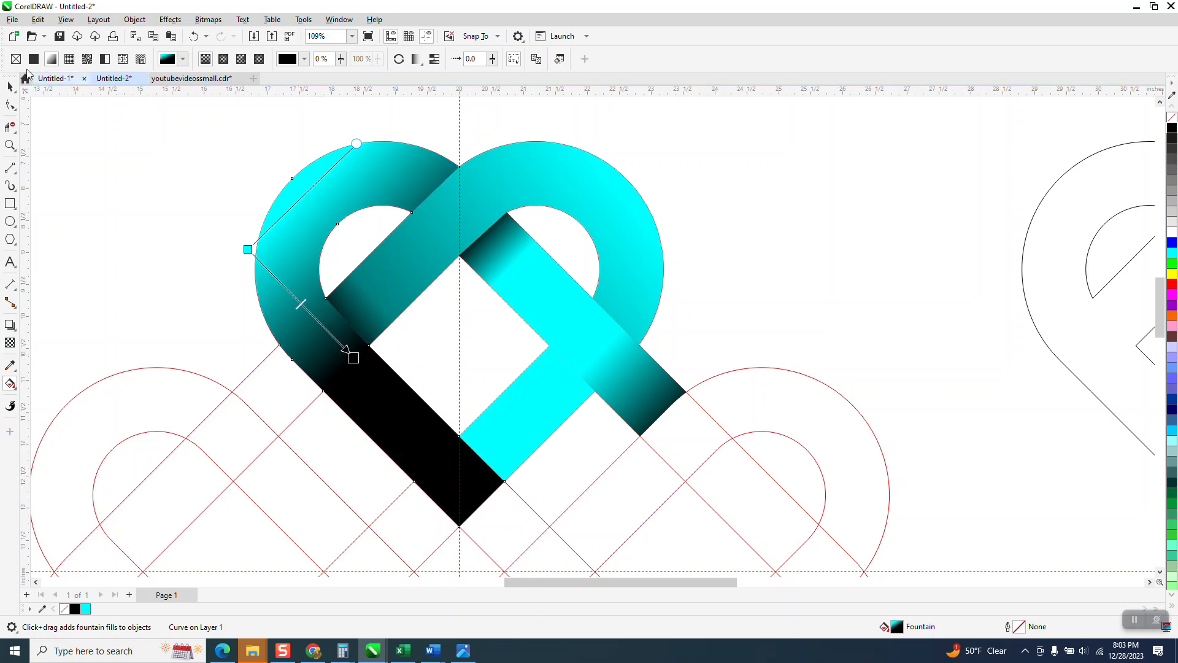
click(10, 86)
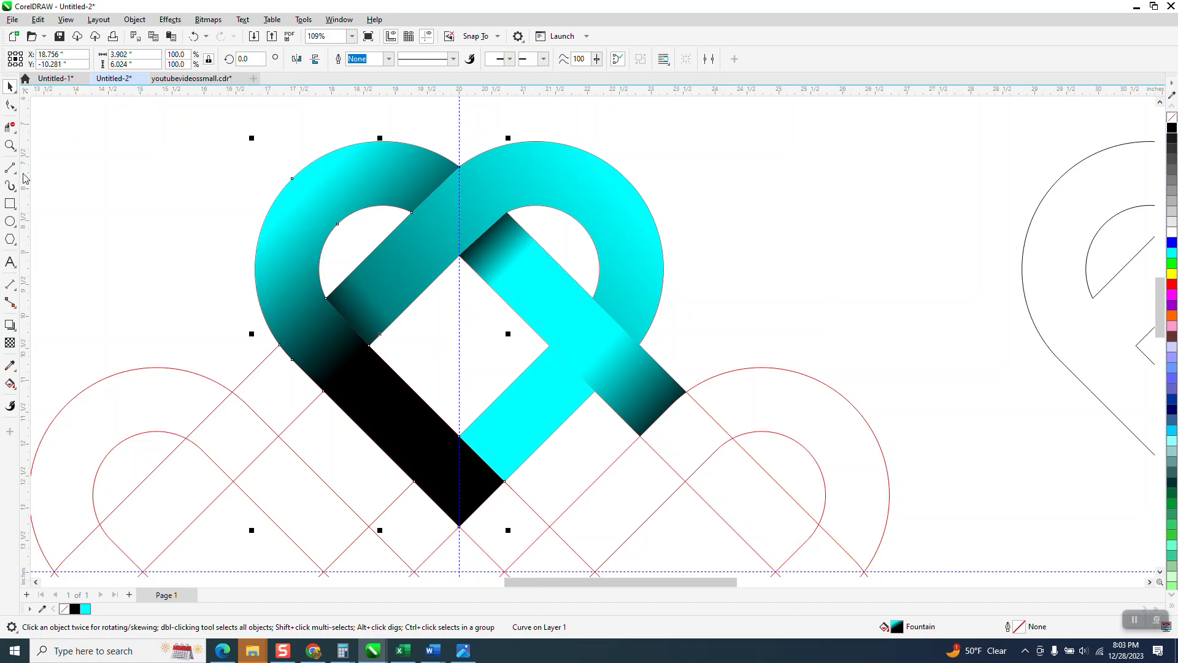
click(194, 36)
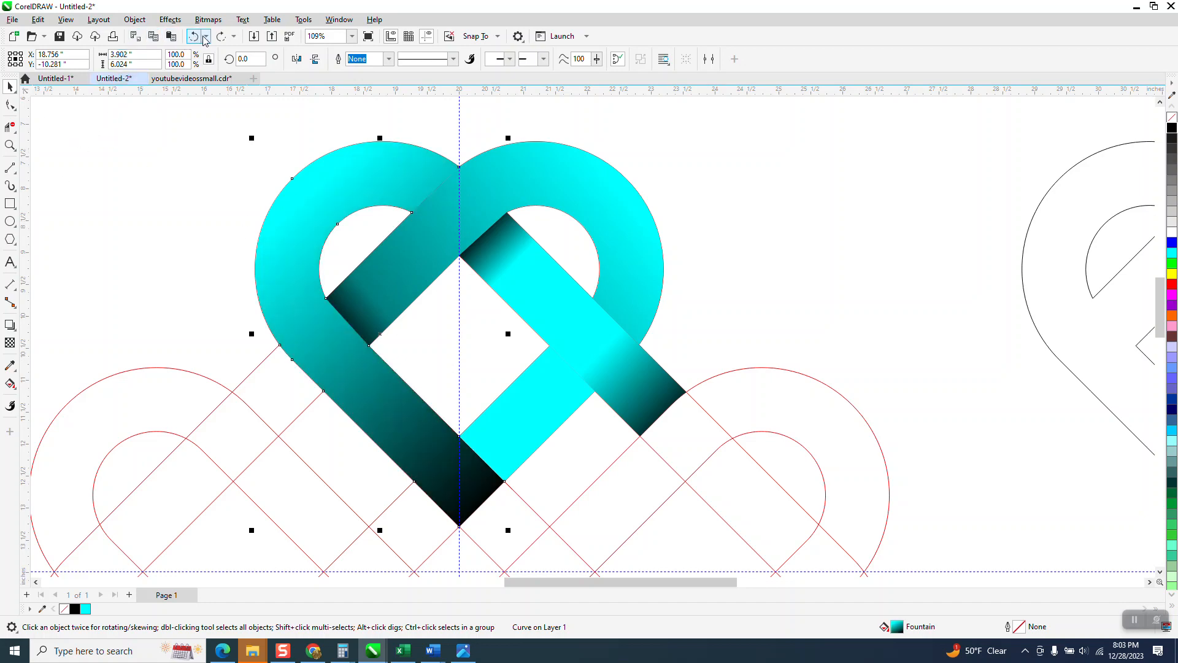
Apply a fountain fill along the short lower-right band, with black at both its start and end nodes
click(506, 408)
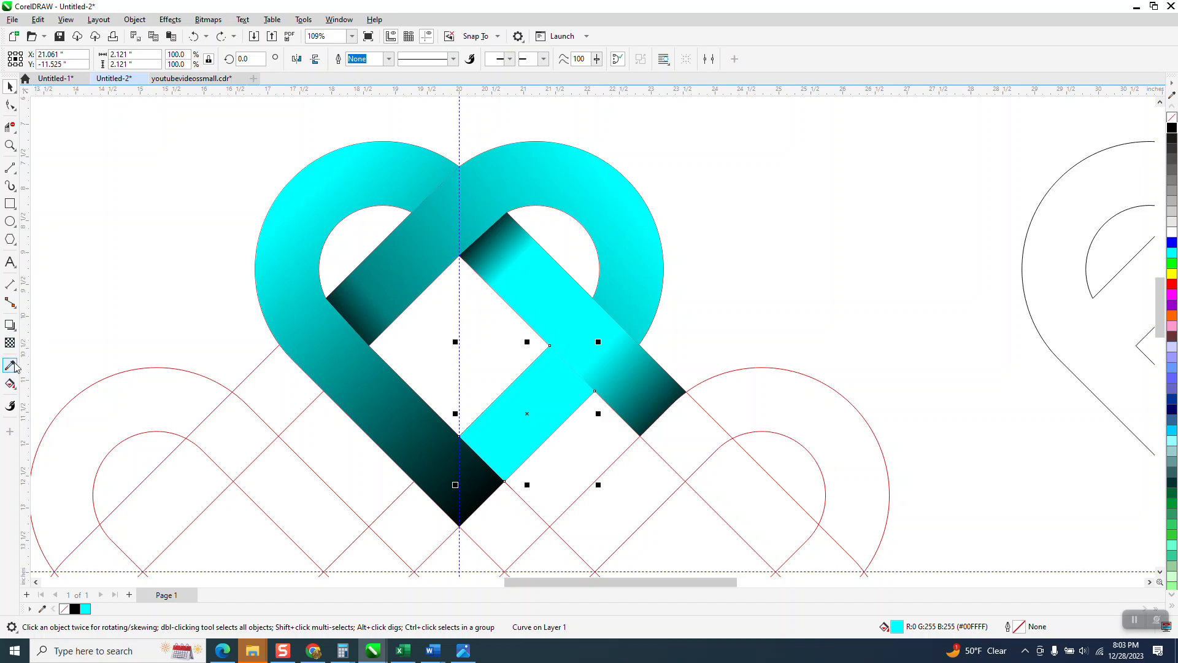
click(16, 393)
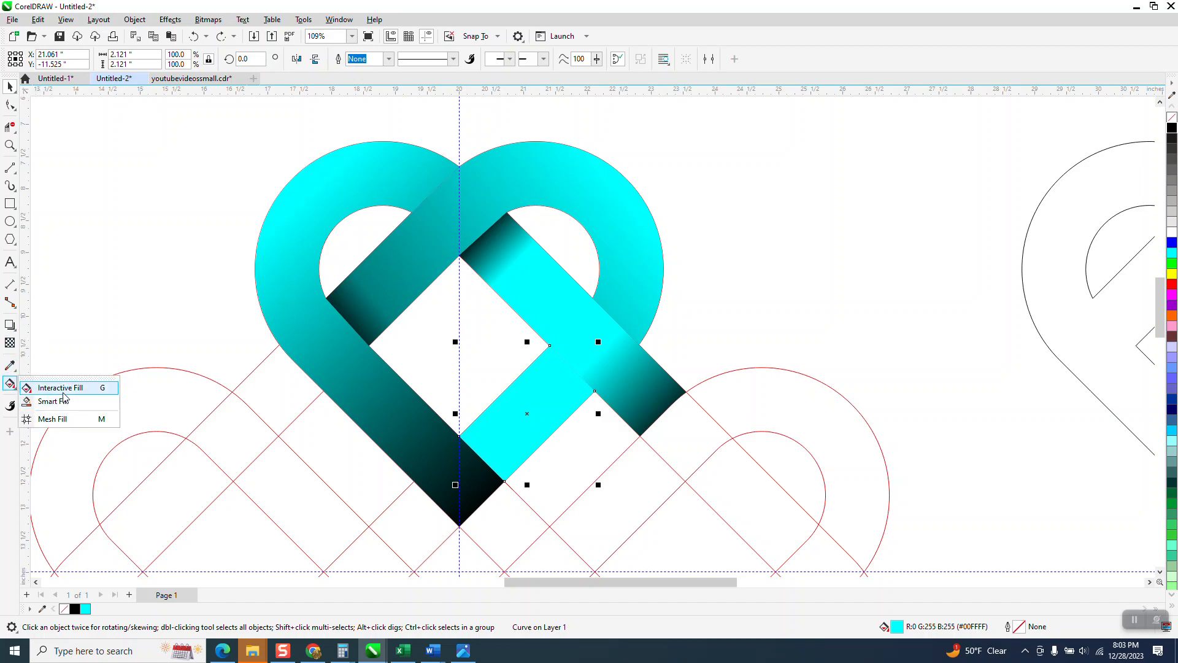
click(43, 384)
drag(565, 376, 493, 443)
drag(1173, 128, 488, 446)
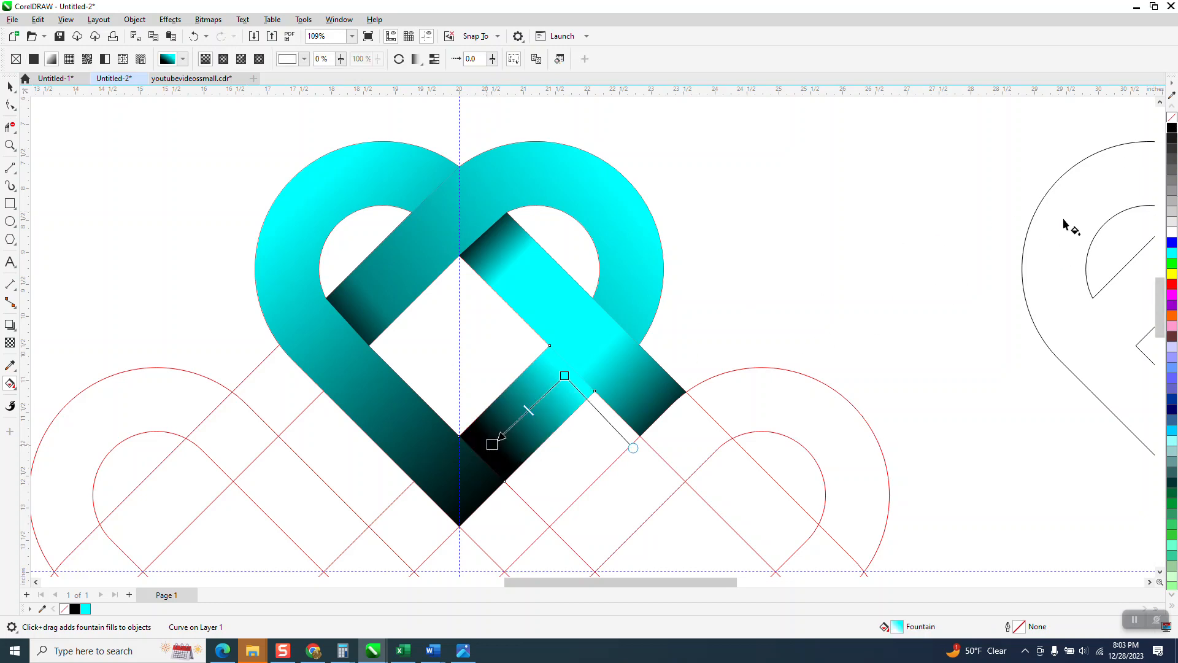
drag(1173, 129, 566, 376)
Add cyan stops near both ends of the short band's fountain fill and move its black end nodes slightly beyond the band
drag(1172, 252, 556, 382)
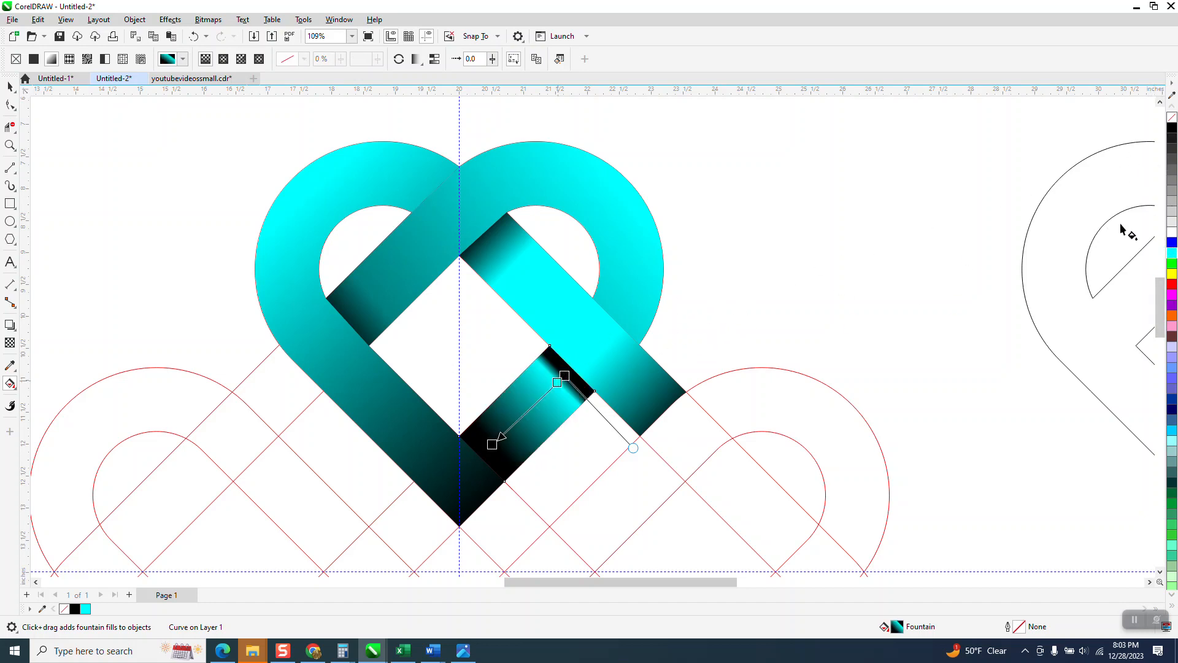
mouse_move(1174, 258)
mouse_down()
mouse_move(663, 402)
mouse_move(511, 425)
mouse_move(481, 459)
mouse_up()
drag(564, 376, 588, 355)
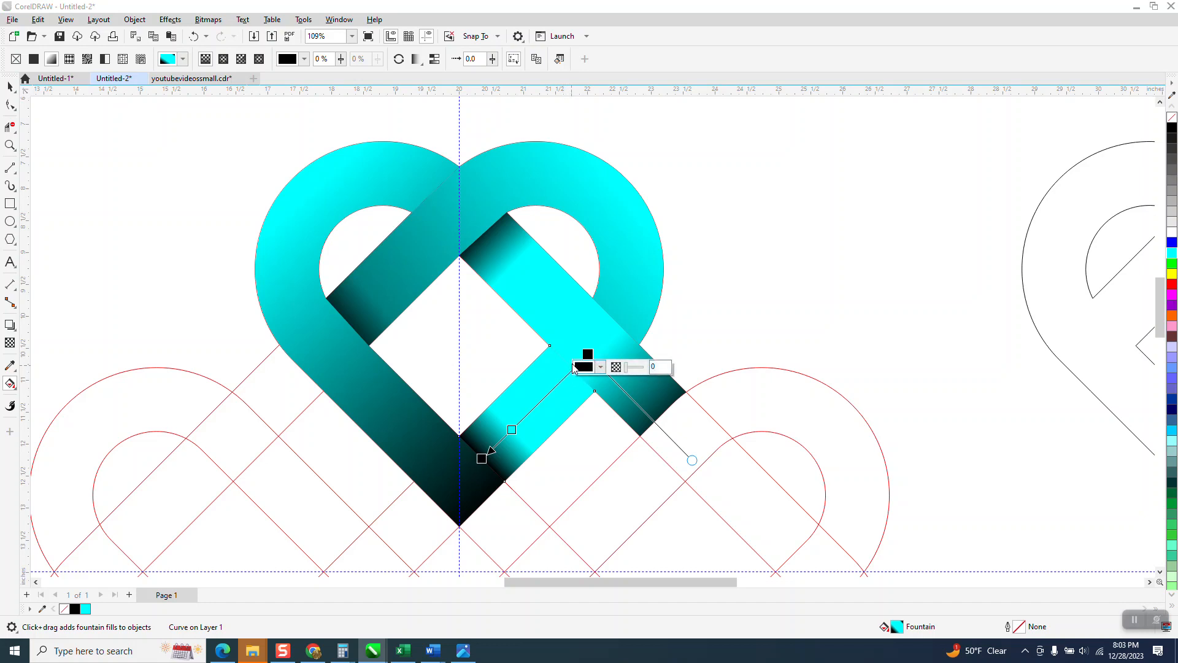
Try moving the black start node of the short band's fountain fill further under the diagonal band, and undo the move
drag(589, 354, 598, 350)
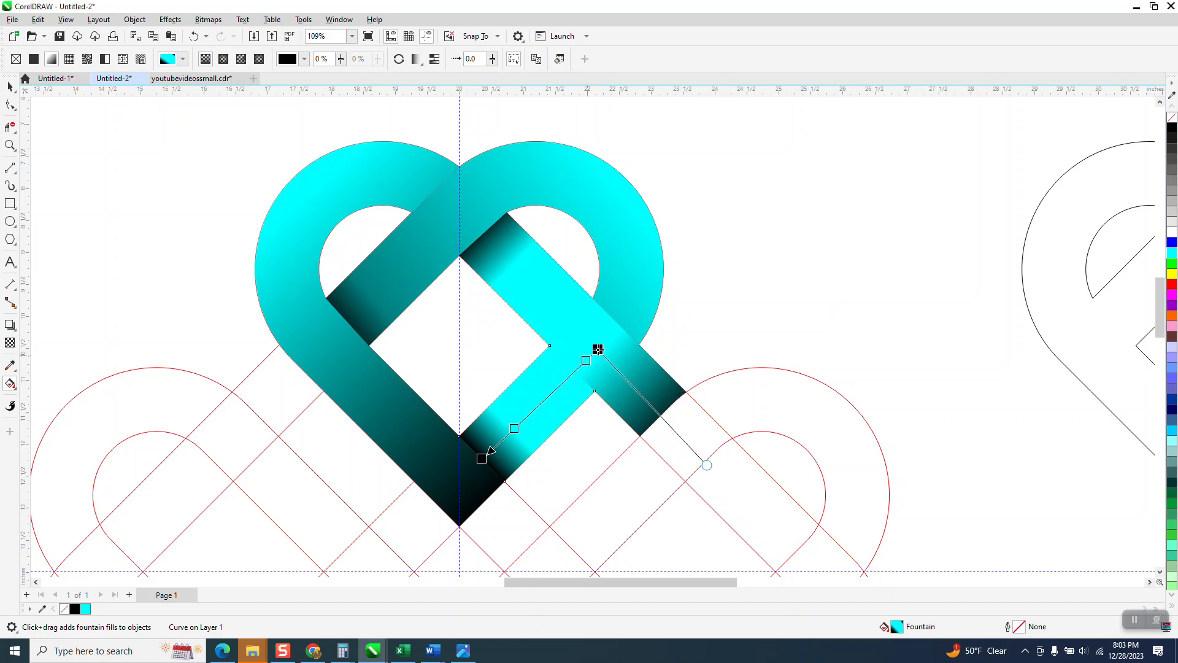
click(596, 358)
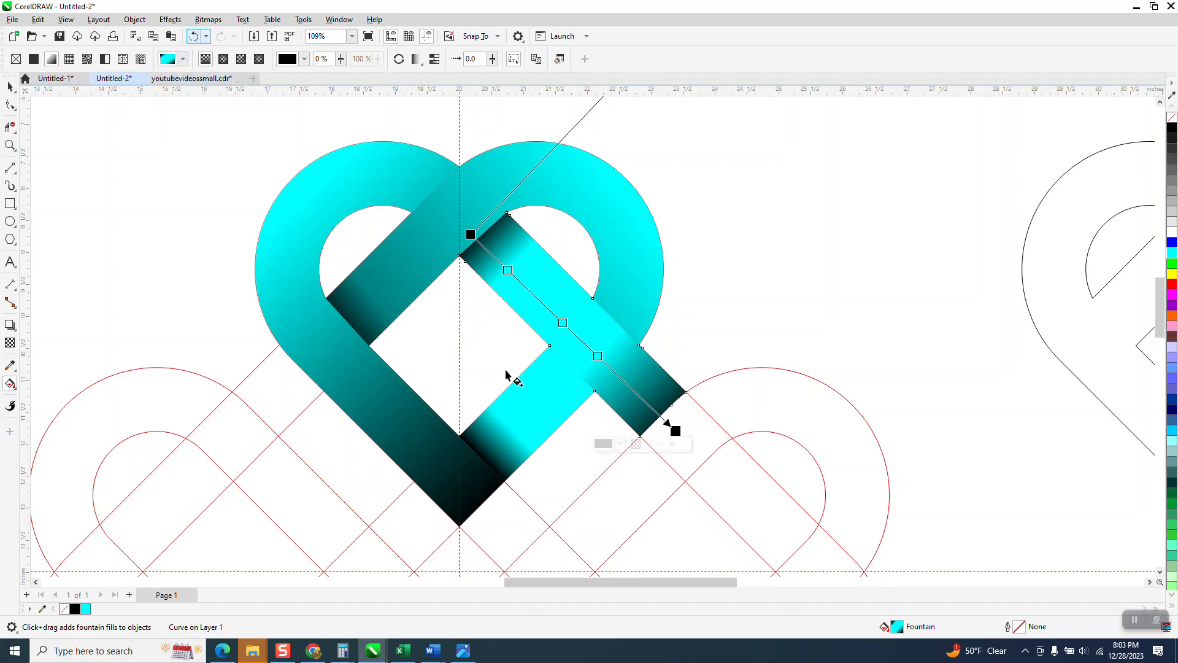
key(ctrl+z)
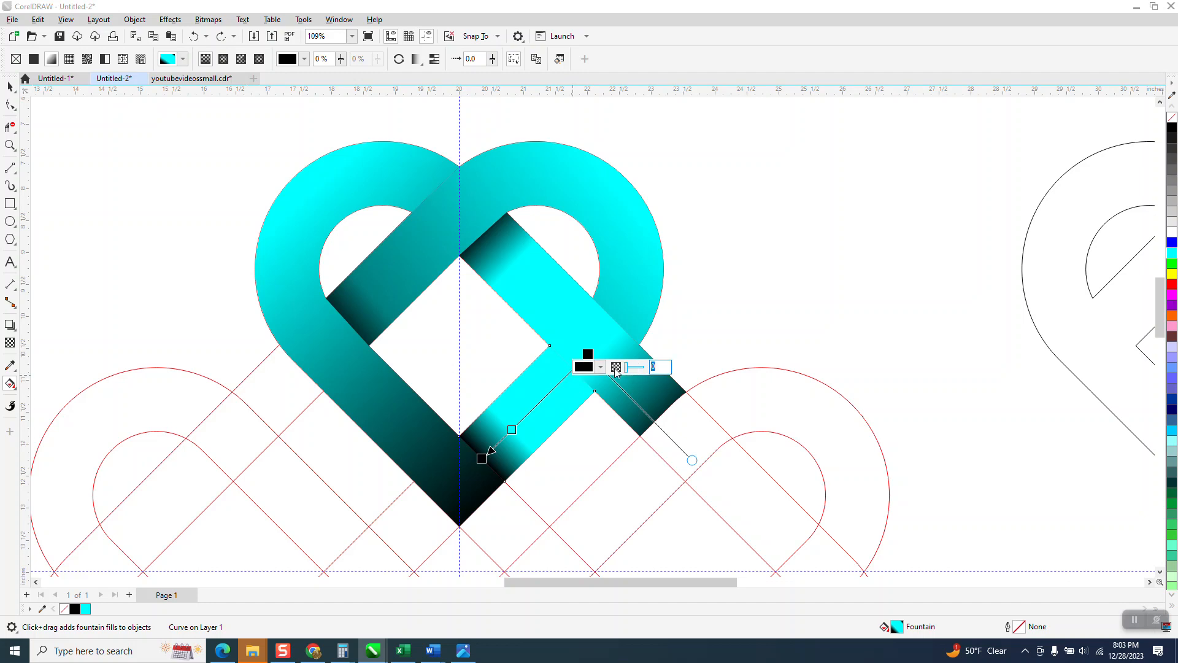
click(615, 352)
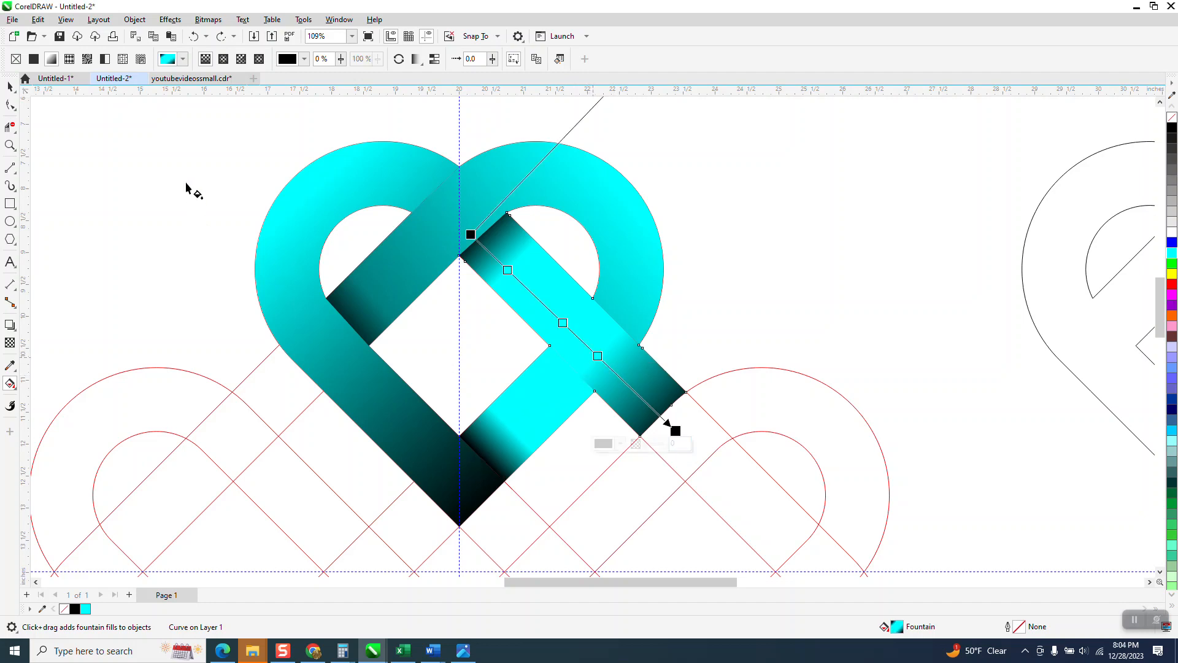
Shift the upper cyan stop of the short lower-right band's fountain fill to about 39% to widen the shadow beneath the diagonal band
click(526, 396)
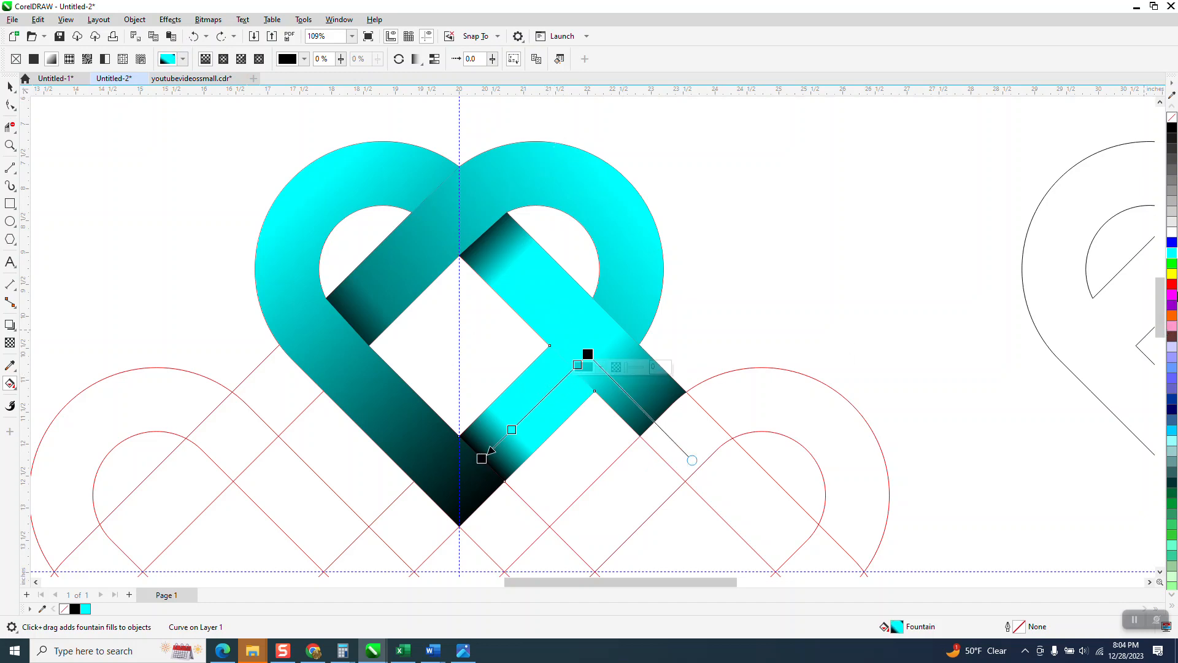
drag(1175, 258, 565, 377)
click(565, 377)
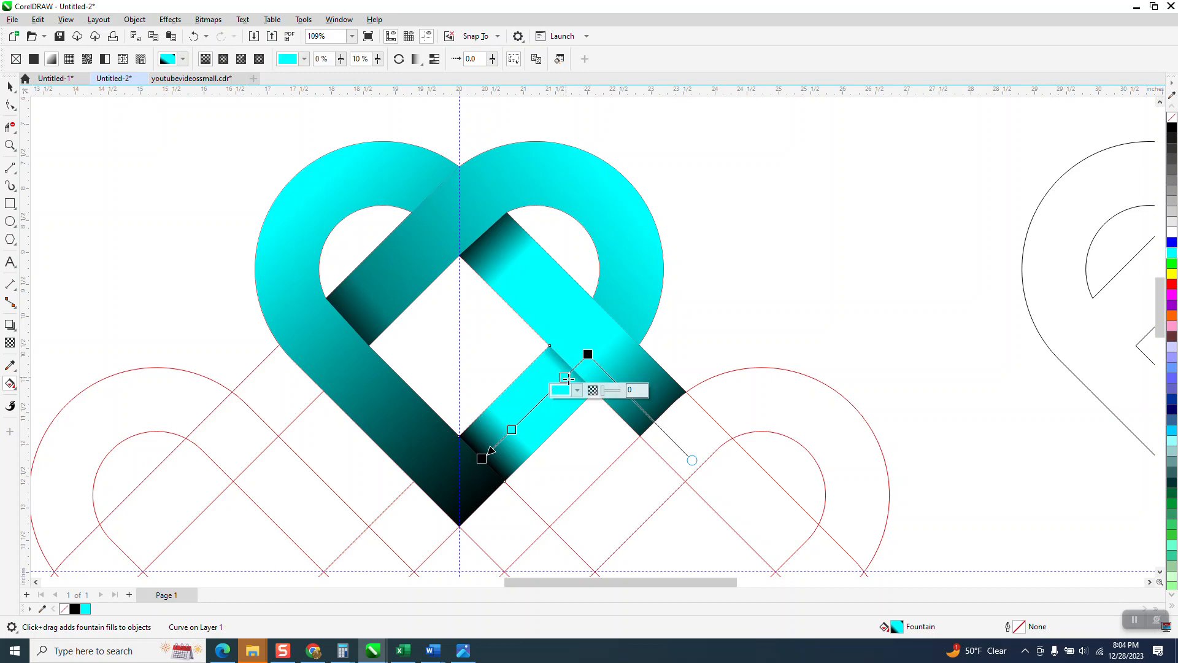
drag(565, 377, 547, 394)
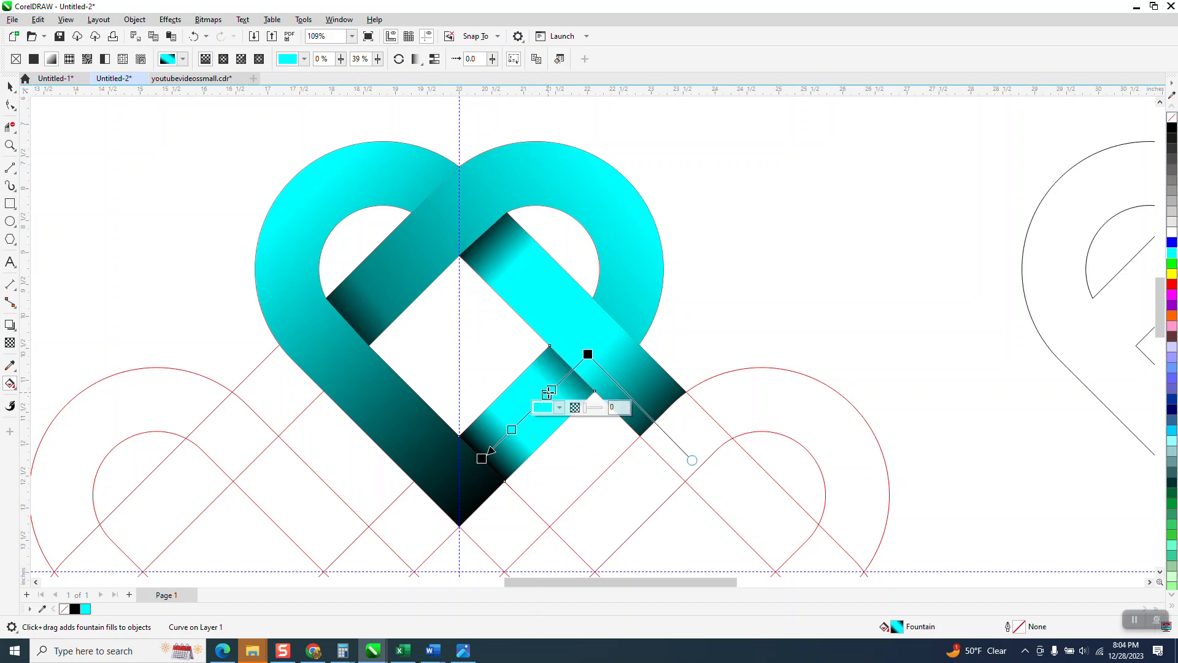
click(10, 86)
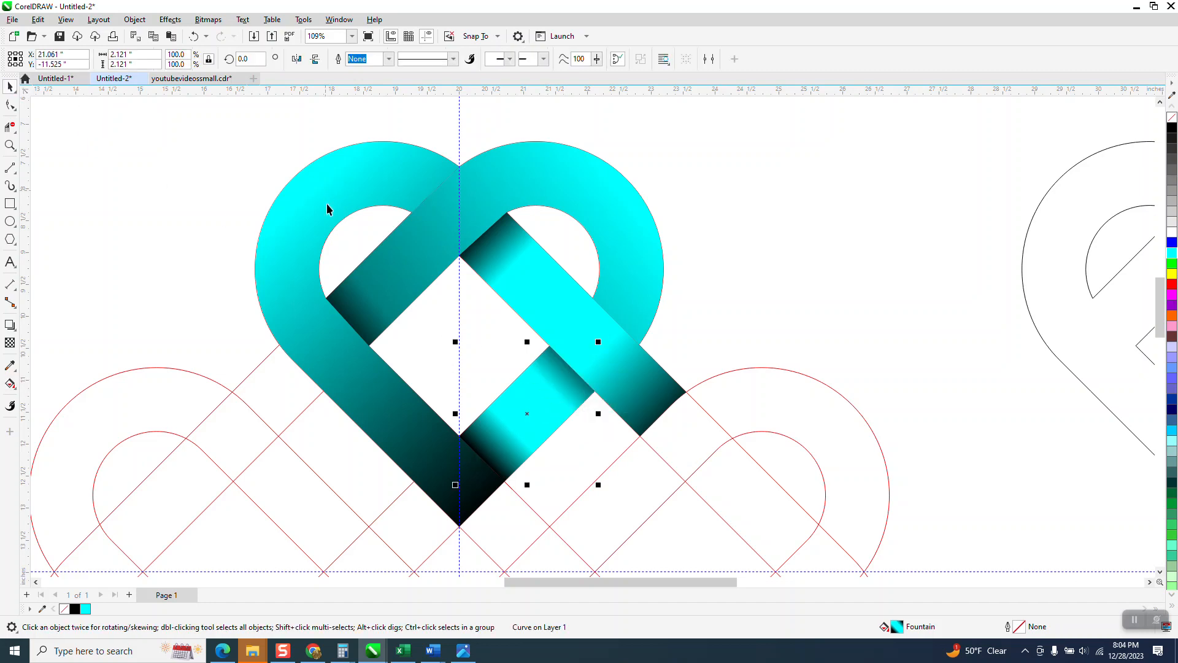
Move the red knot outline group 18 inches to the left, away from the shaded heart
scroll(670, 365, down, 3)
scroll(670, 365, down, 1)
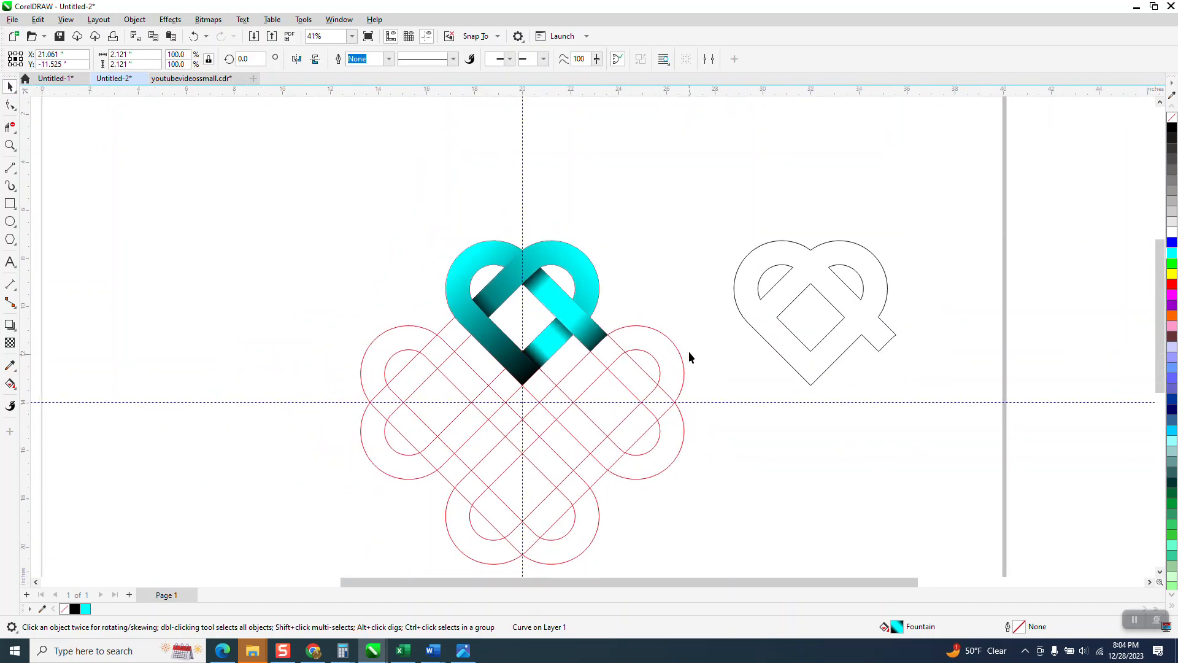
click(689, 353)
click(683, 367)
key(Left)
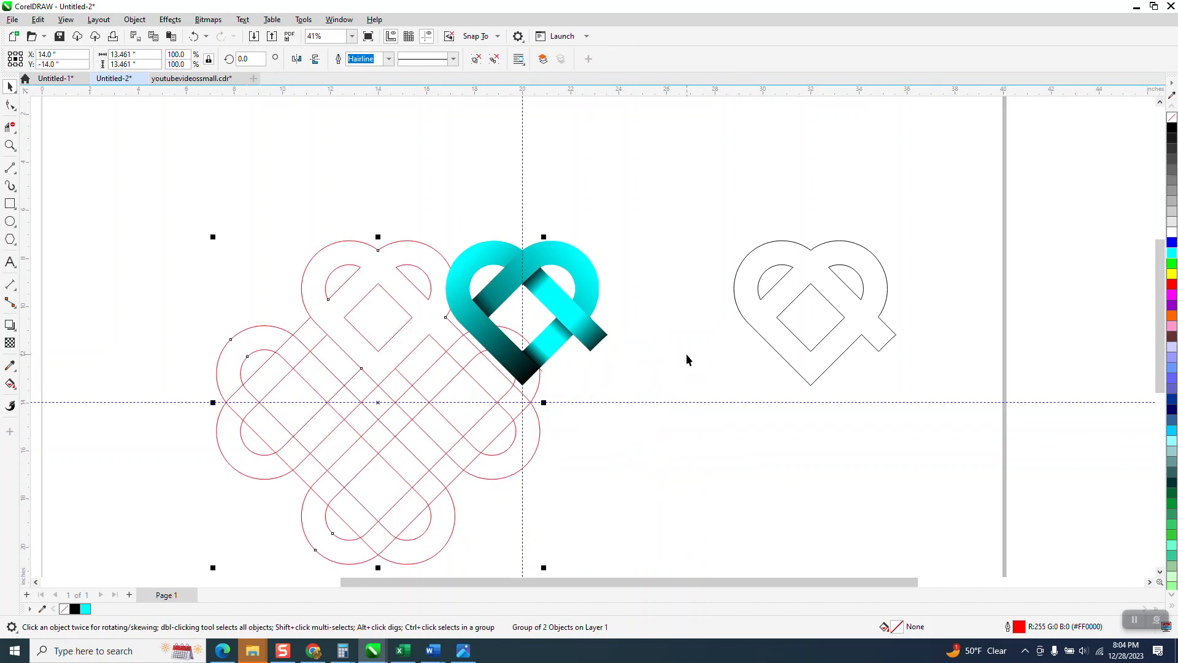
key(Left)
key(Left)
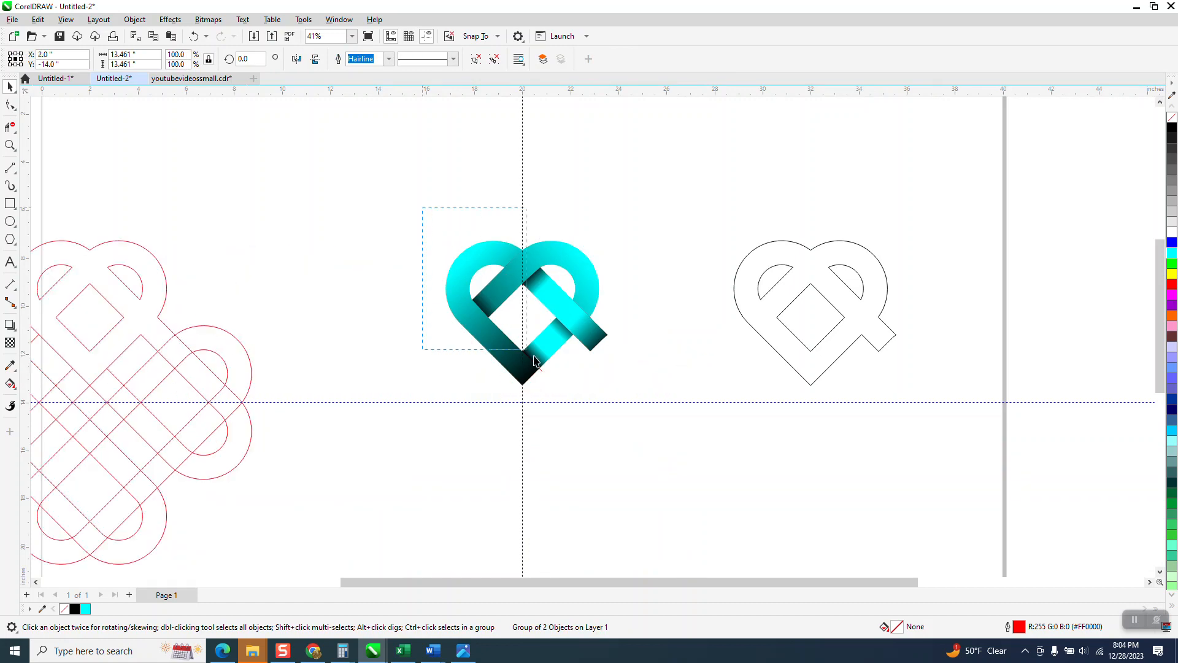
drag(535, 361, 680, 436)
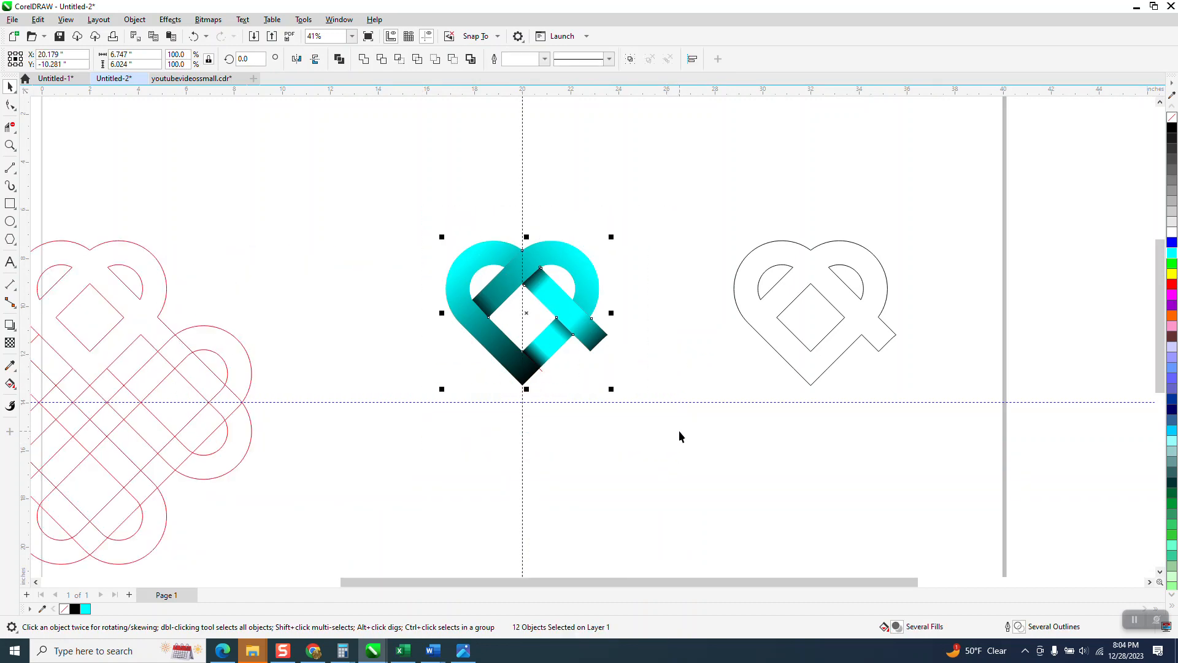
click(526, 314)
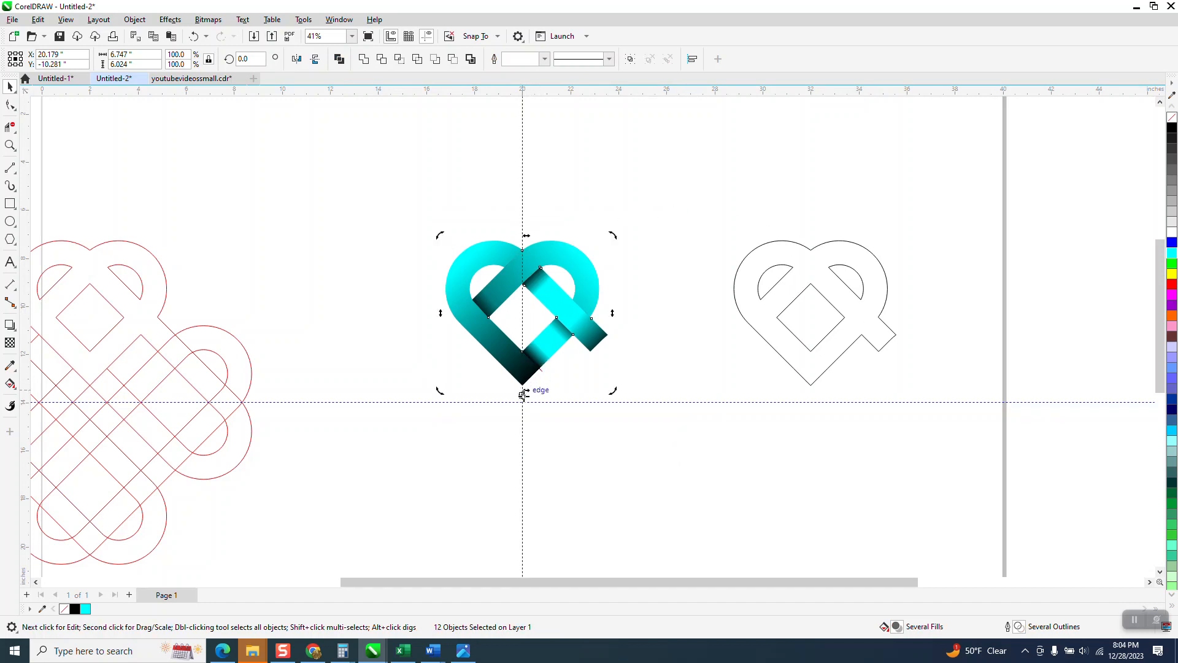
click(537, 282)
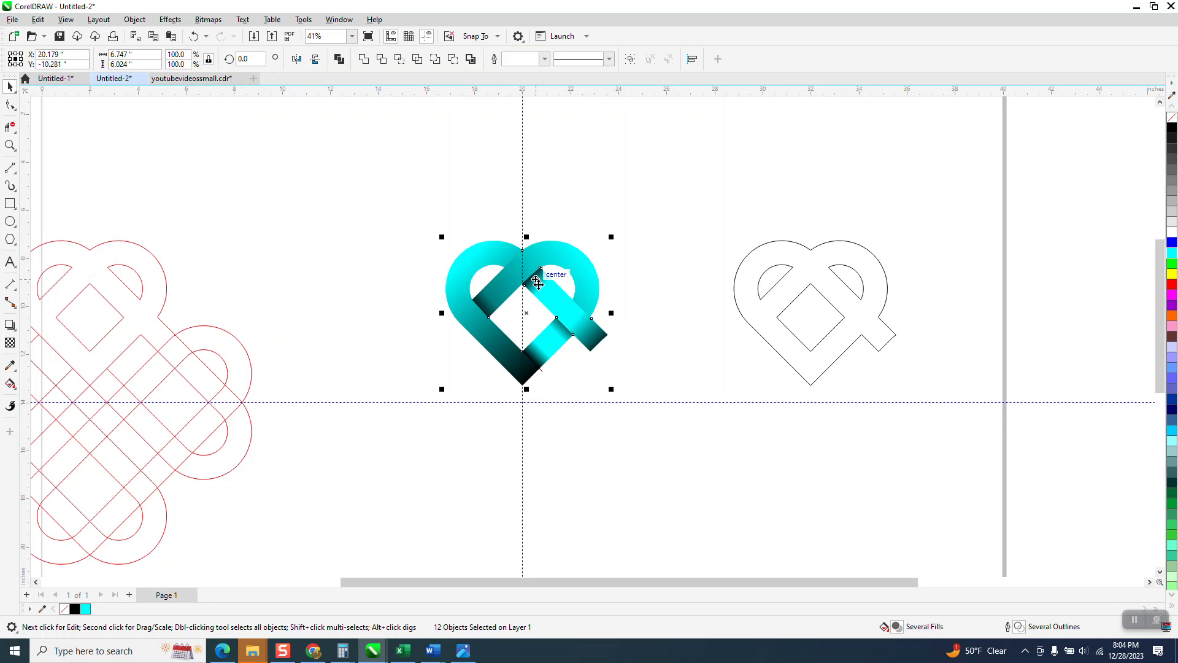
click(527, 314)
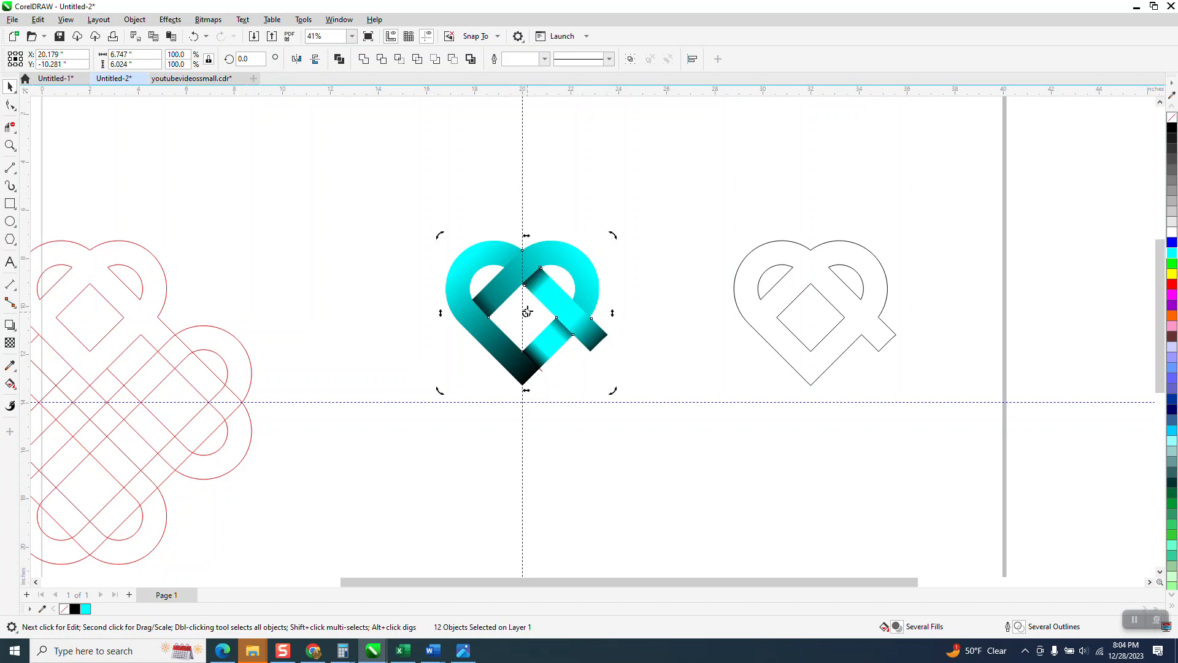
click(431, 199)
Group all pieces of the shaded heart, test the group by moving it aside, and undo that move
drag(424, 204, 626, 421)
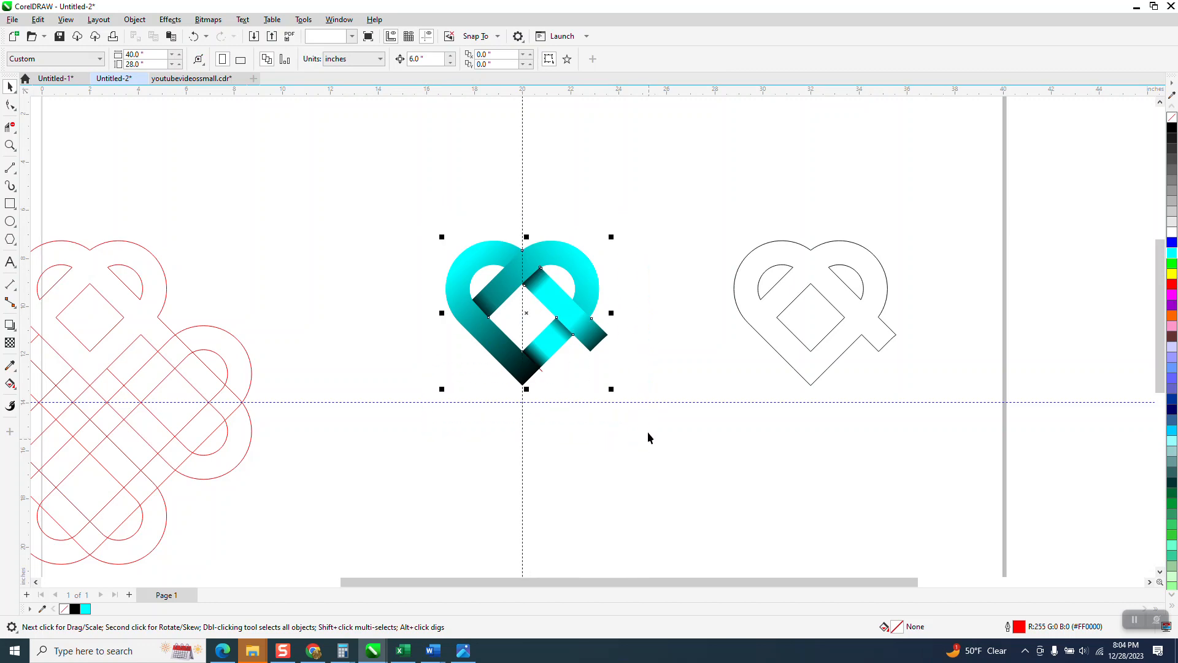
click(135, 20)
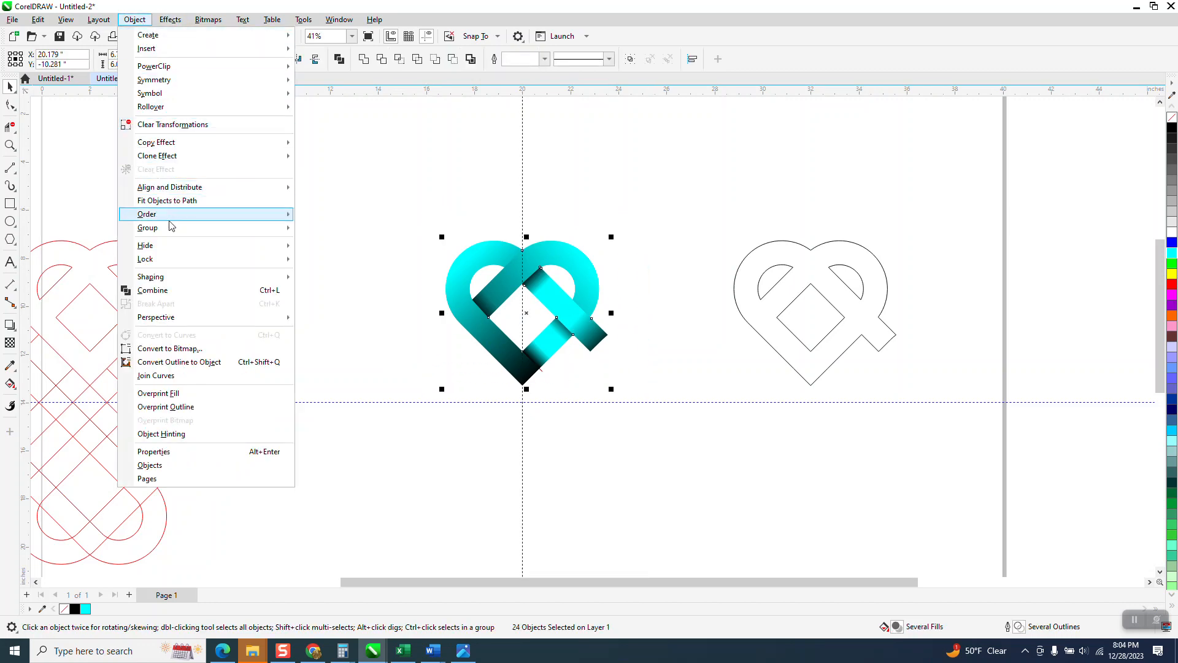
click(323, 230)
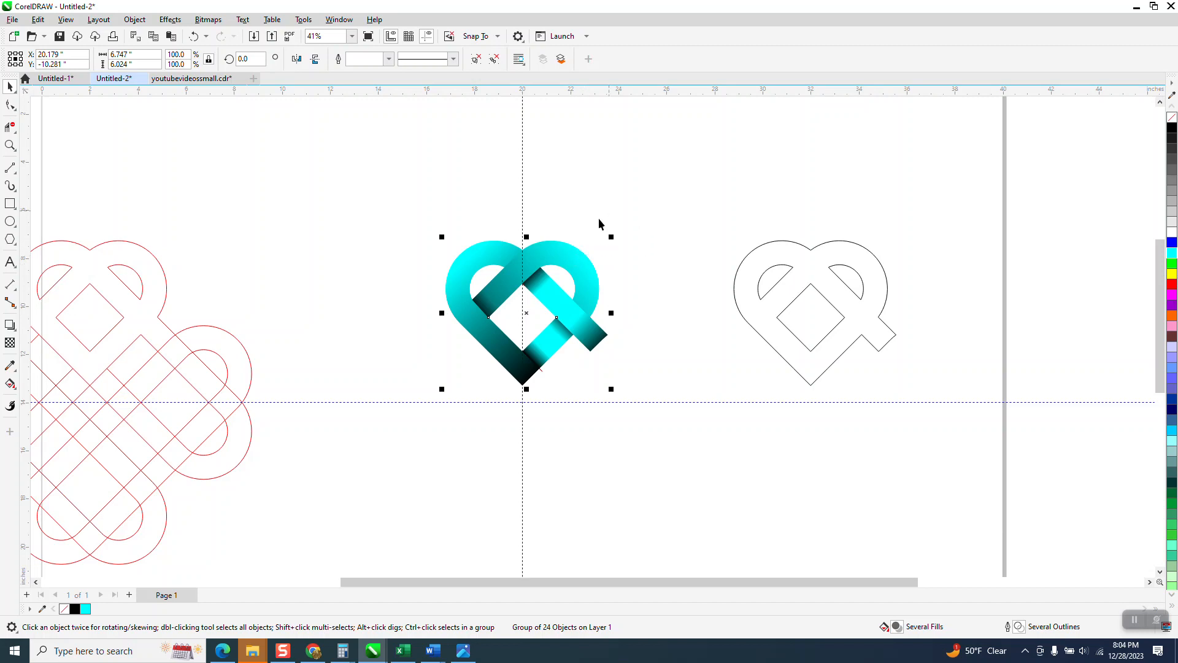
drag(563, 254, 721, 217)
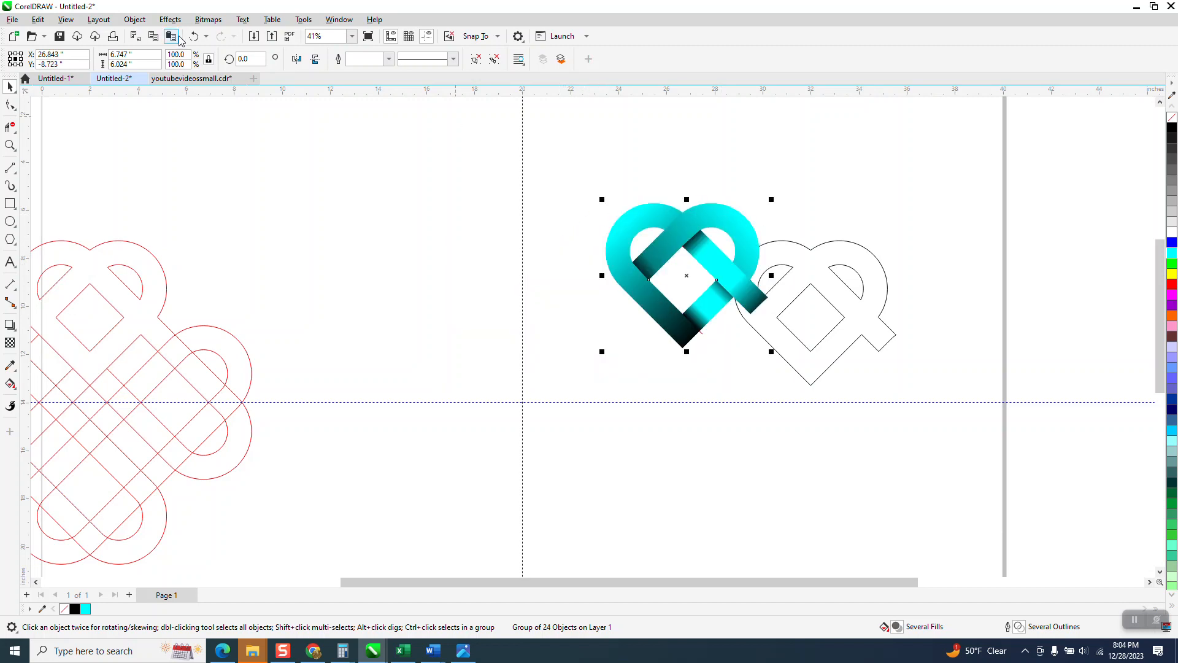
click(194, 36)
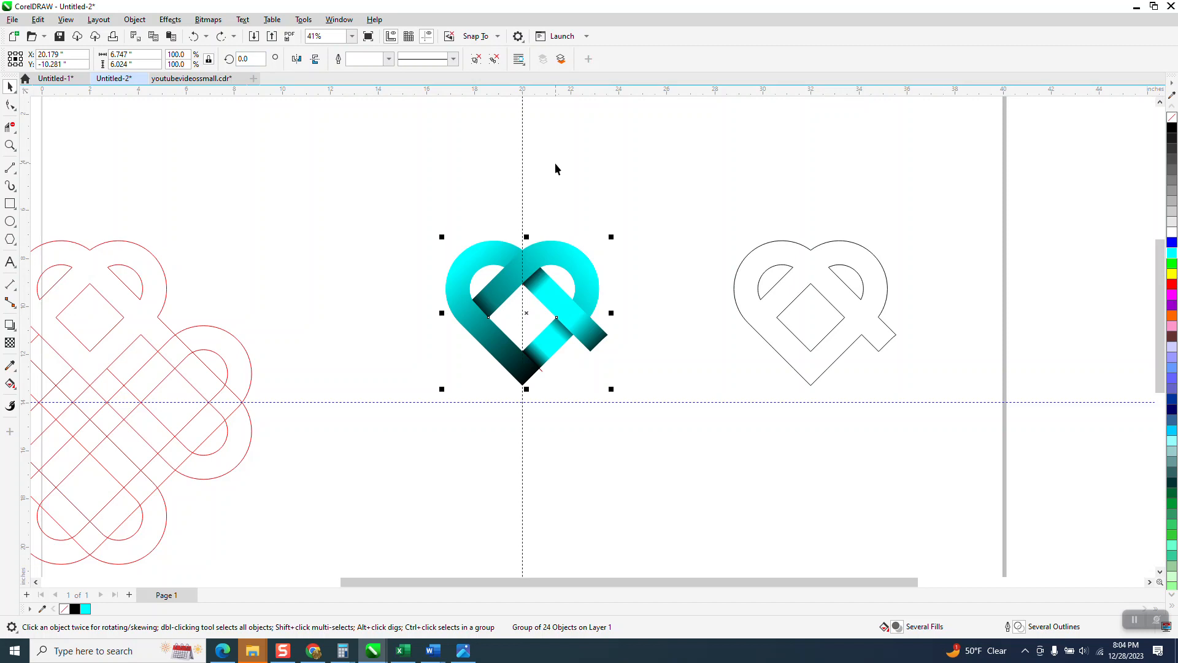
Set the heart group's rotation centre at the guideline intersection and create a copy rotated by 90 degrees
key(ctrl+v)
click(528, 316)
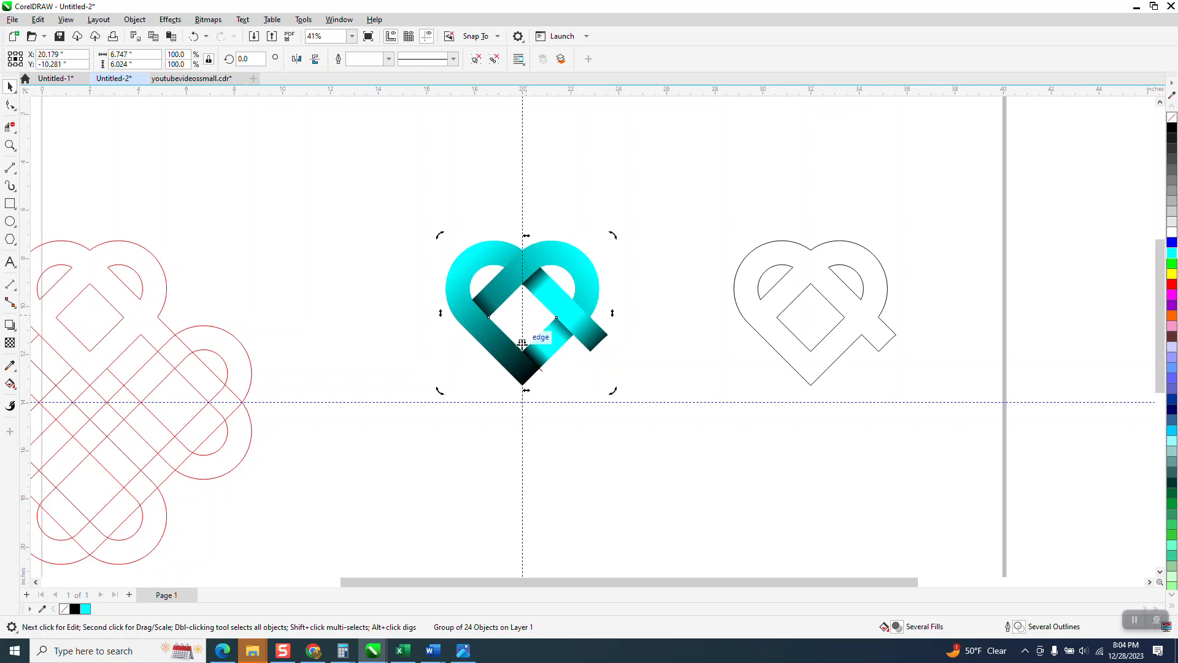
drag(519, 402, 539, 434)
click(544, 341)
click(542, 341)
text(90)
key(Return)
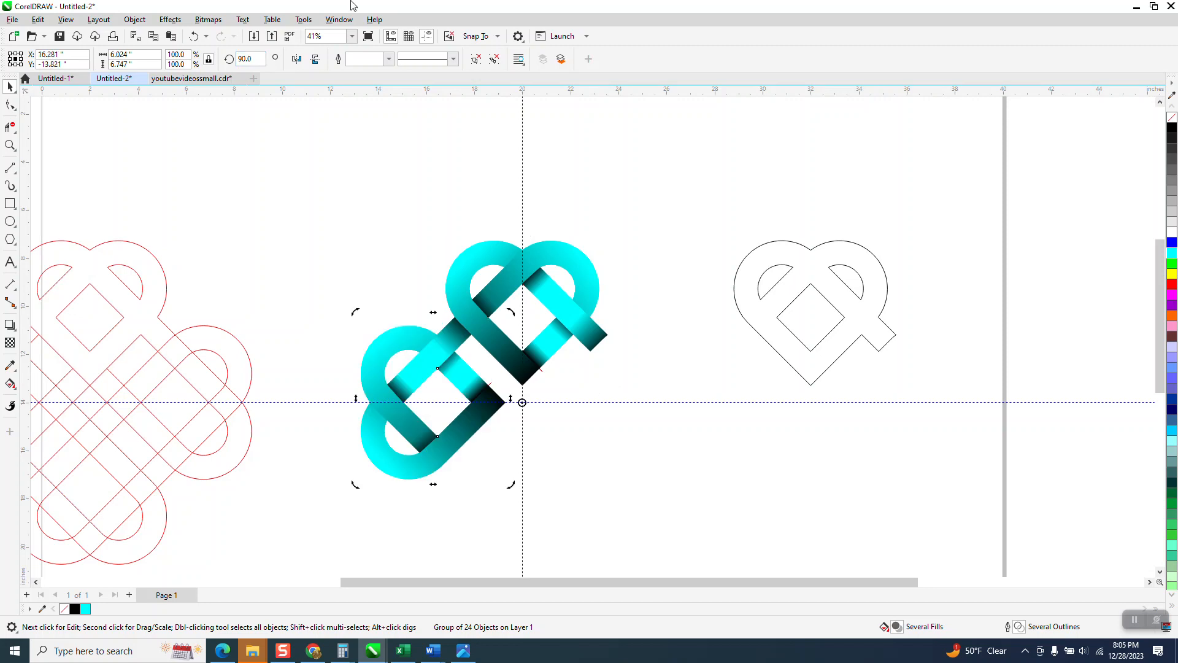
Repeat the rotated copy twice to complete the four-heart knot around the guideline intersection, and clear the selection
key(ctrl+r)
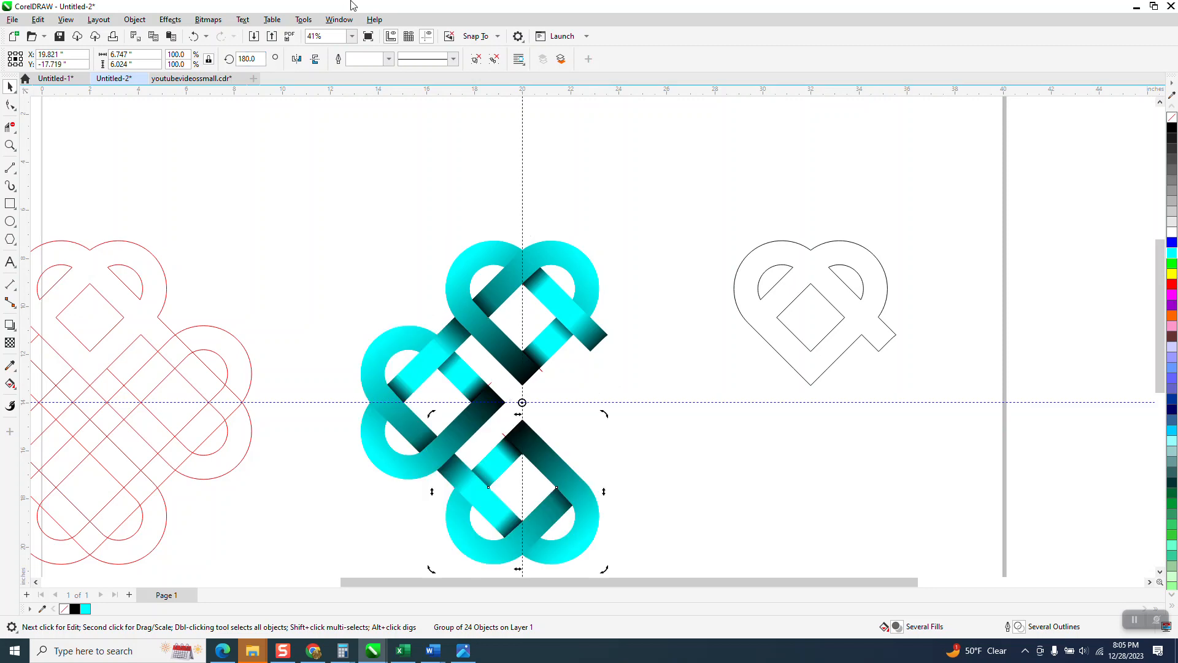
key(ctrl+r)
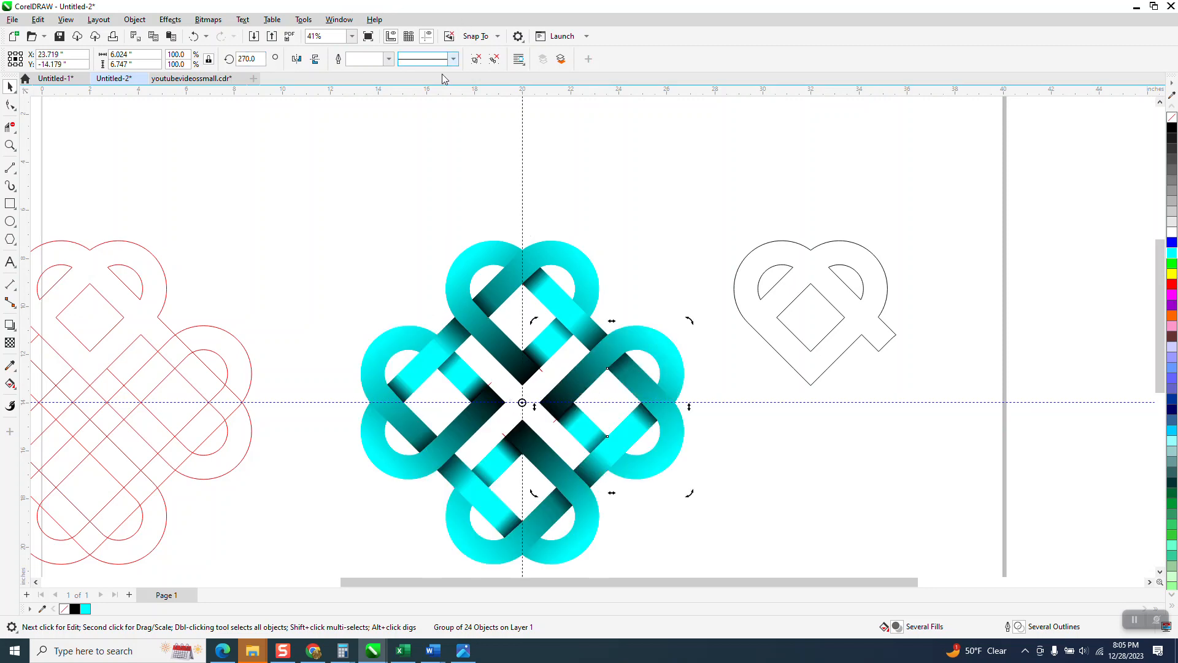
click(502, 175)
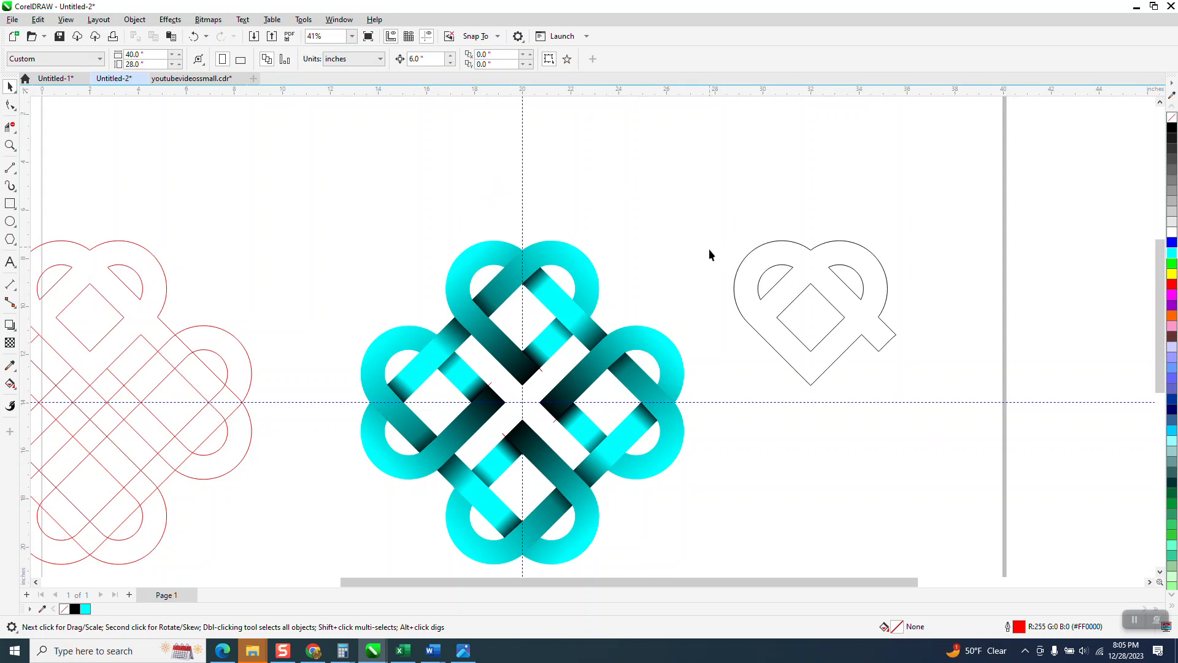
Hide the guidelines and place a black-filled rectangle about 15.5 by 15 inches behind the knot at the back of the page
scroll(543, 219, down, 1)
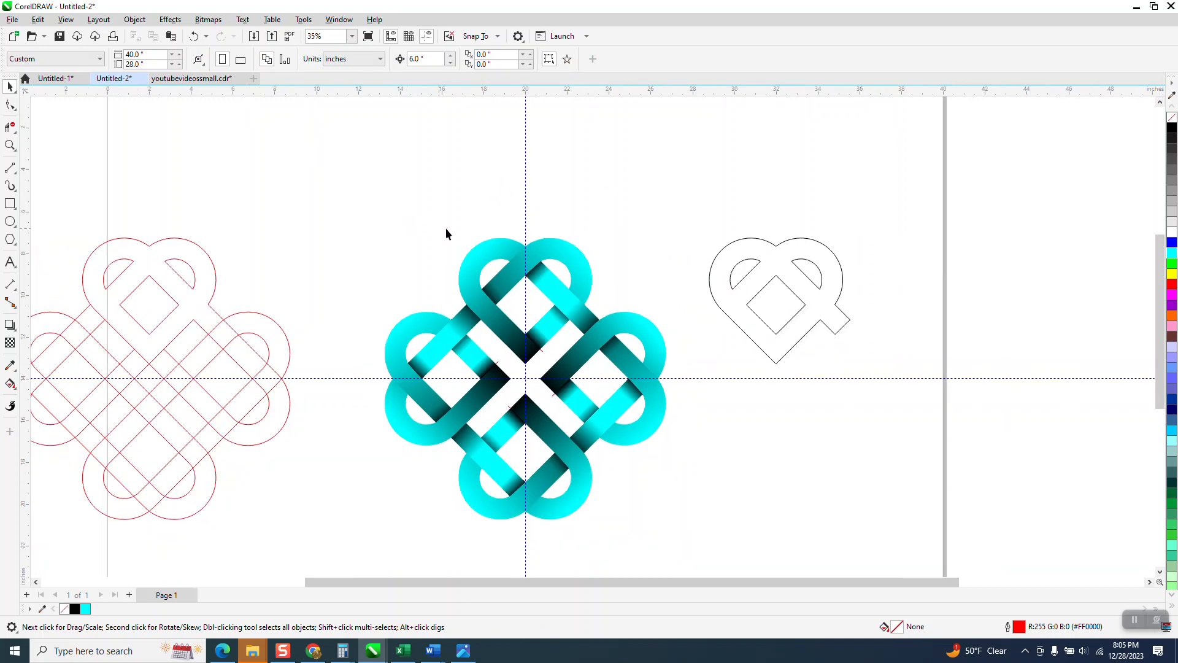
click(427, 37)
click(10, 203)
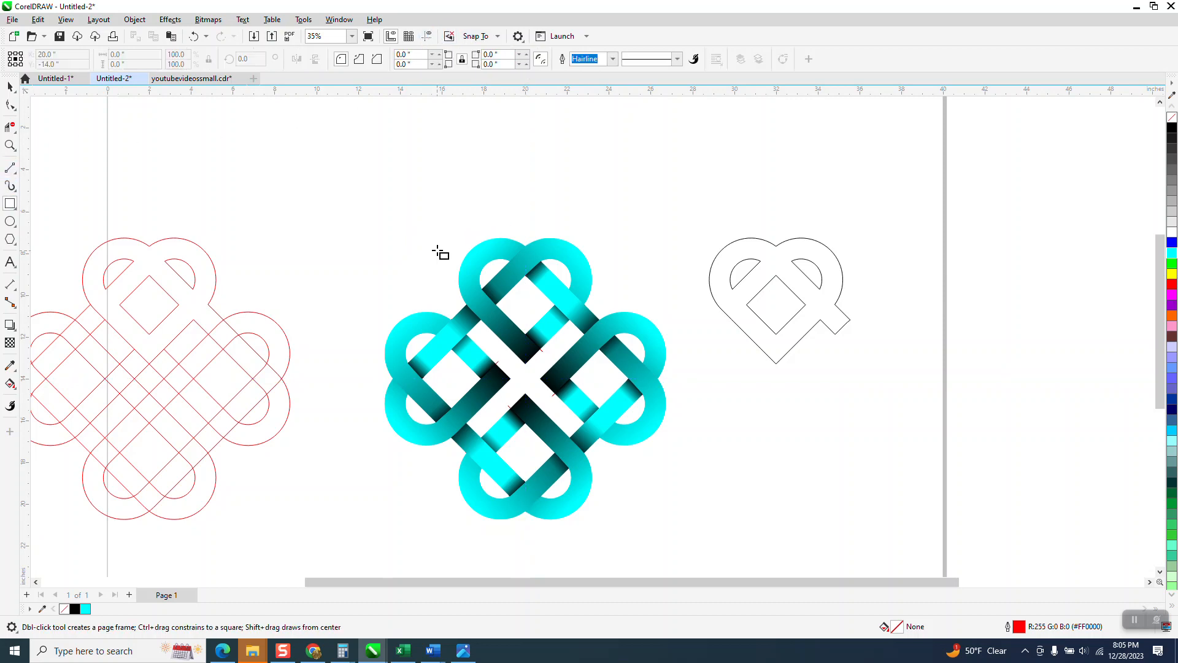
drag(369, 219, 695, 497)
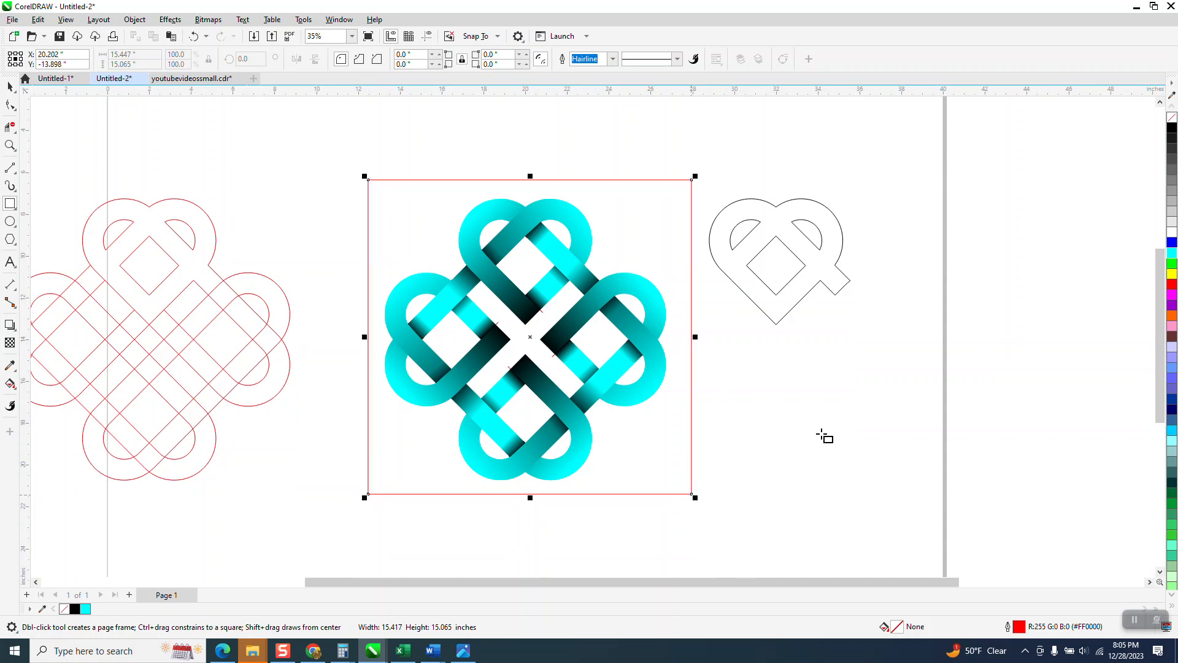
click(1172, 128)
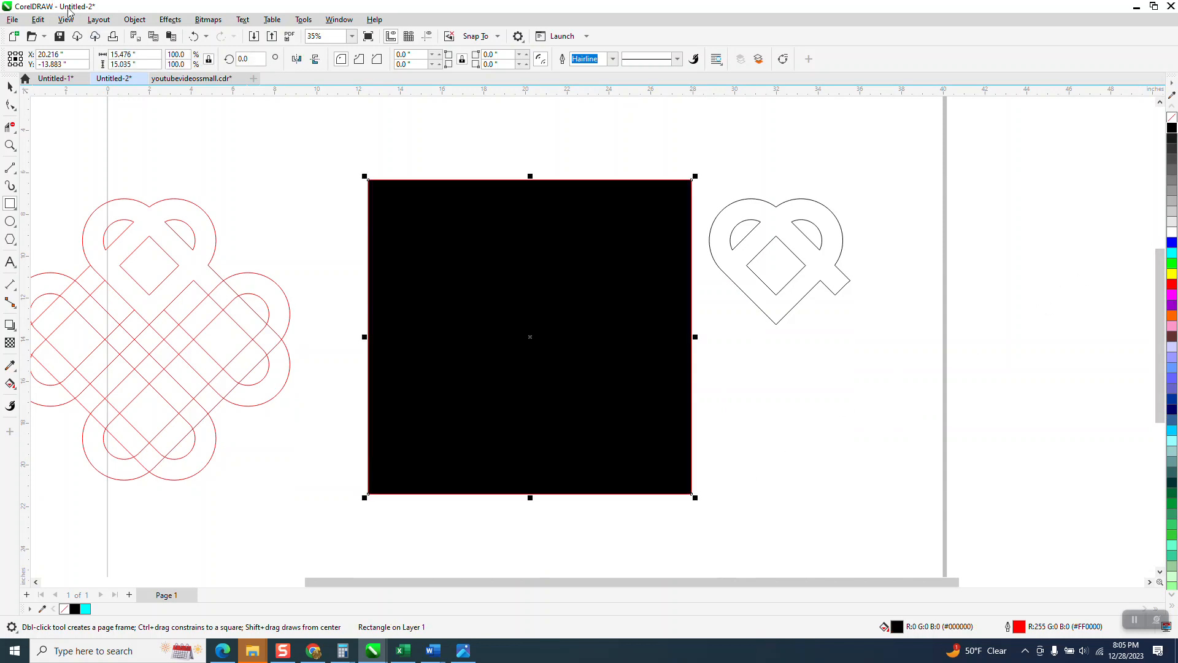
click(135, 20)
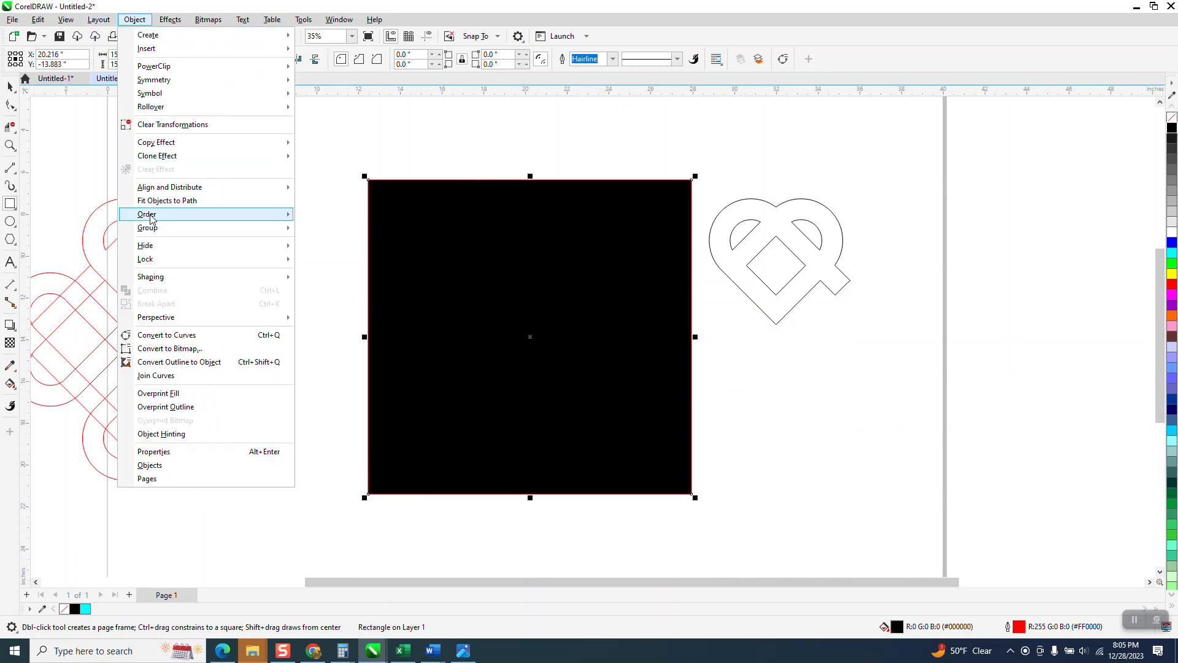
mouse_move(153, 216)
click(354, 236)
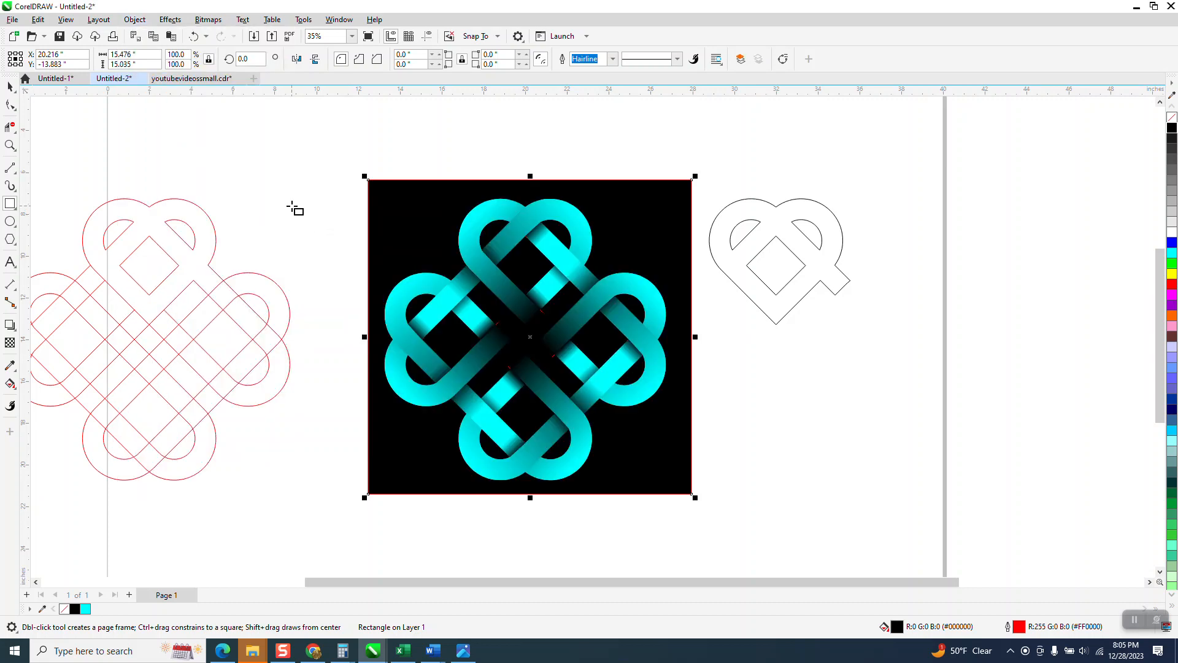
Remove the outlines from all four shaded heart groups and clear the selection
click(10, 87)
drag(354, 194, 675, 483)
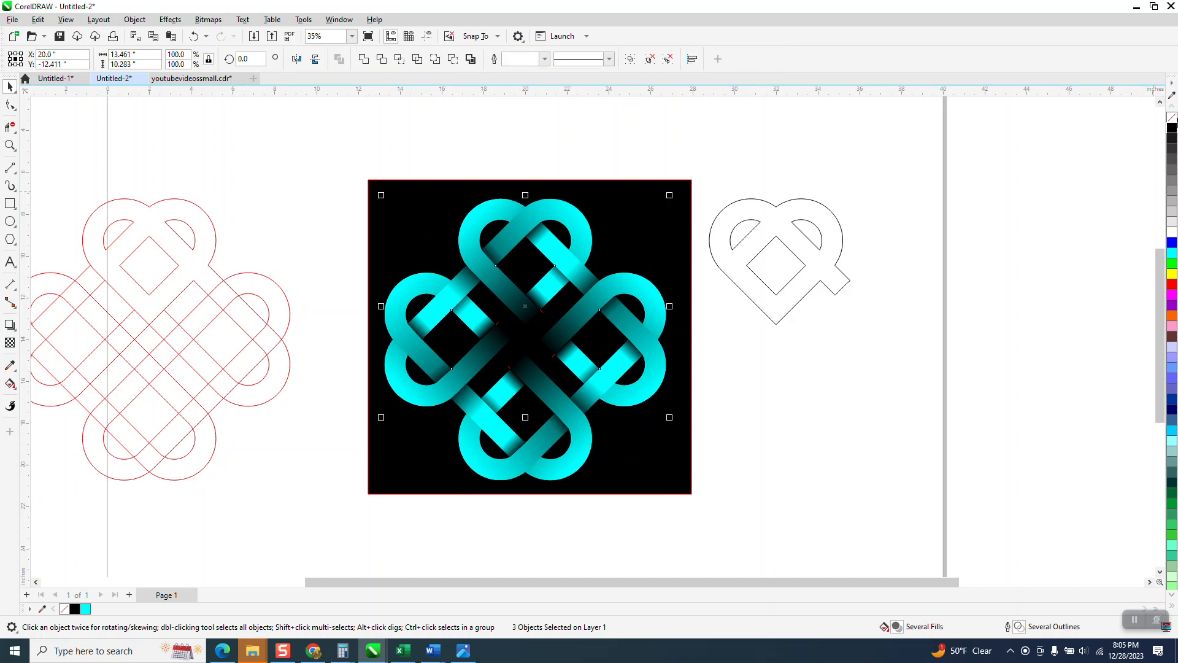
right_click(1172, 119)
drag(302, 242, 682, 483)
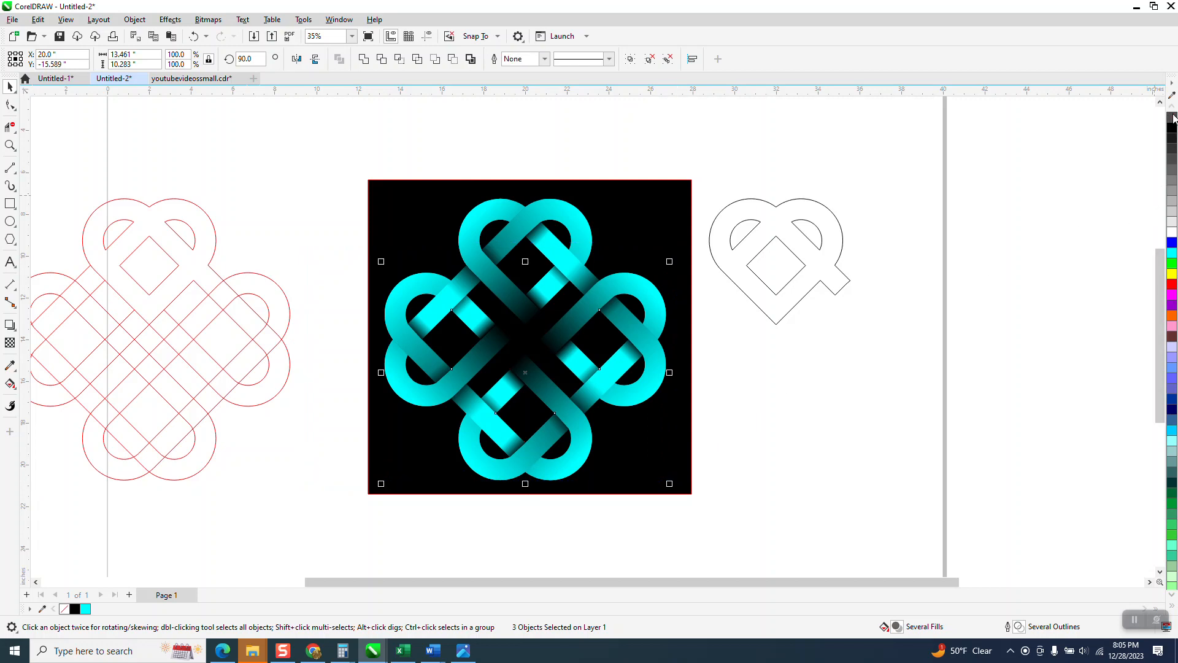
click(820, 406)
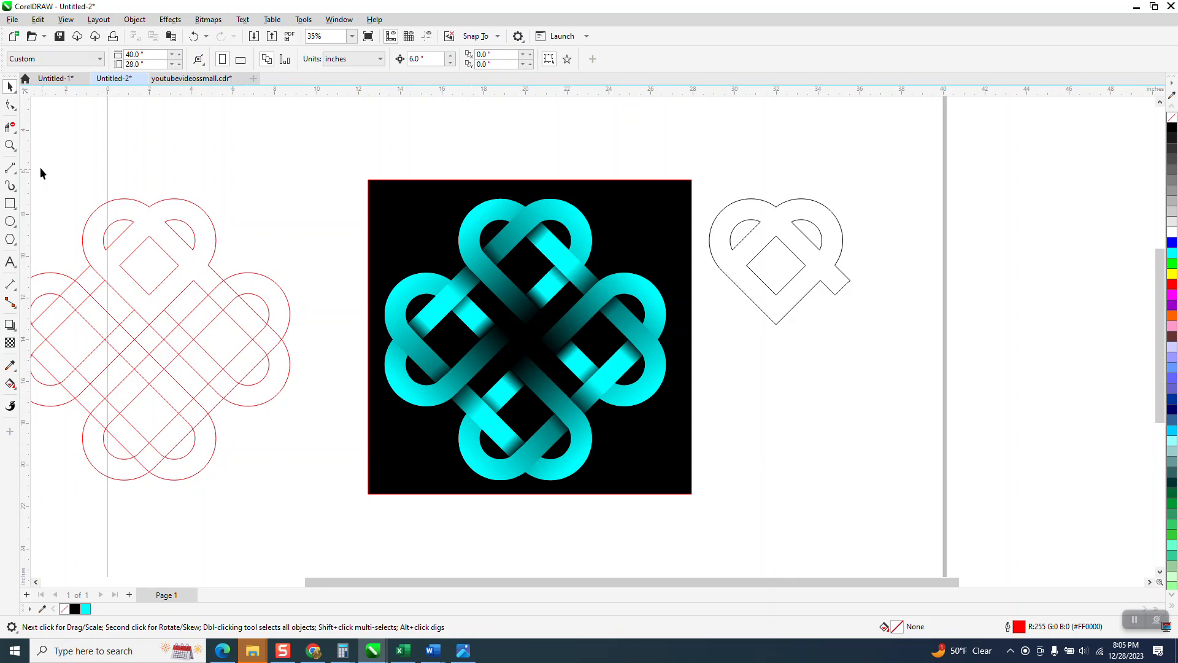
Delete the rotated heart copies on the knot's left and right sides
click(10, 146)
drag(421, 250, 678, 447)
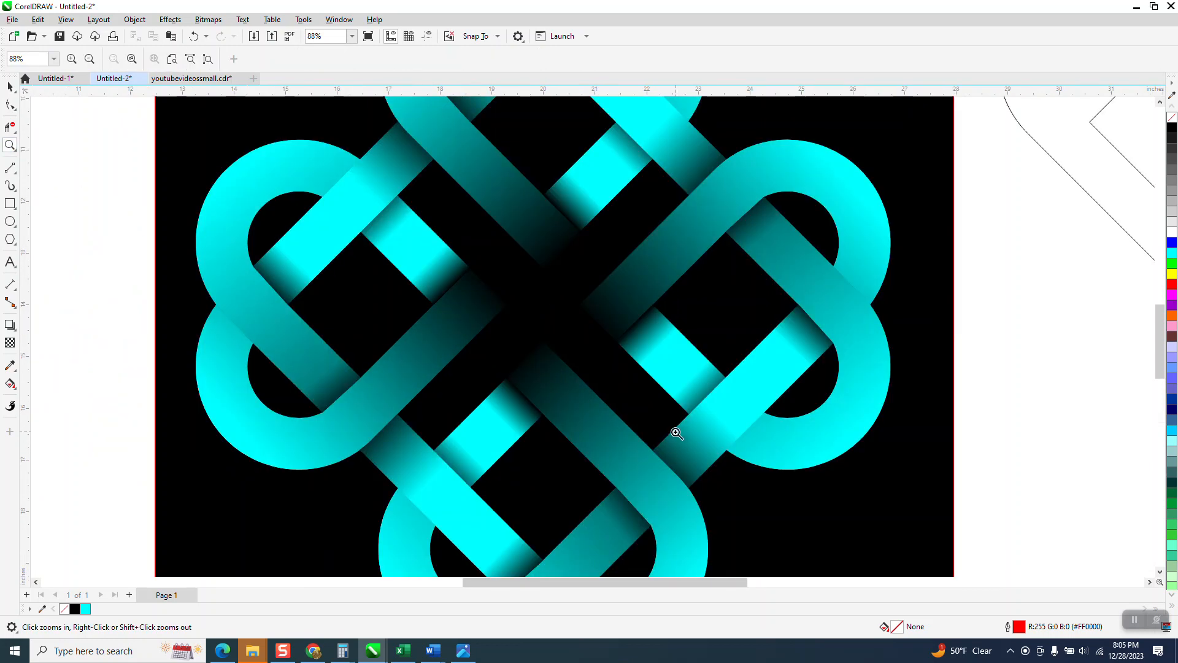
scroll(442, 395, down, 3)
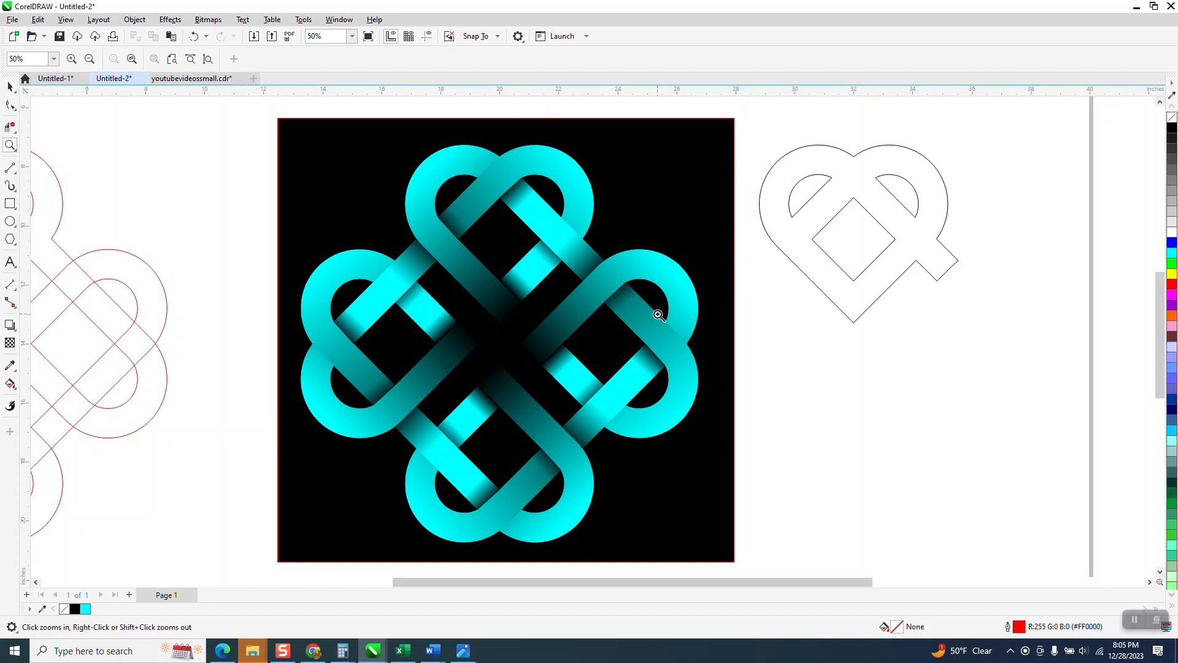
click(10, 87)
click(361, 276)
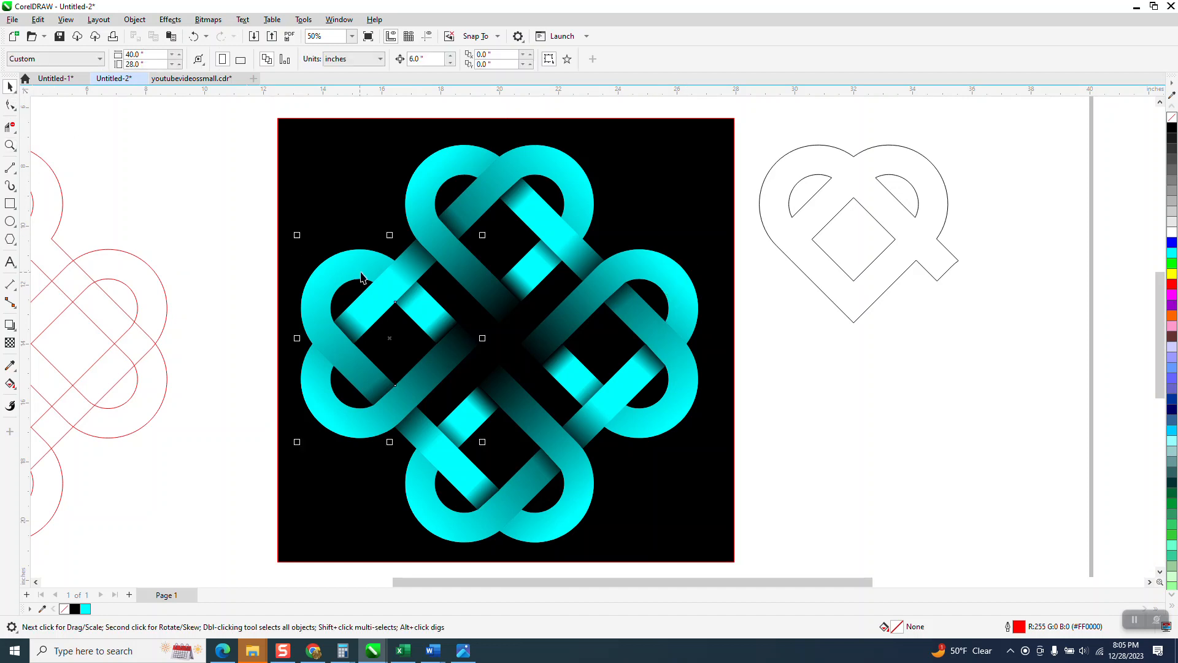
key(Delete)
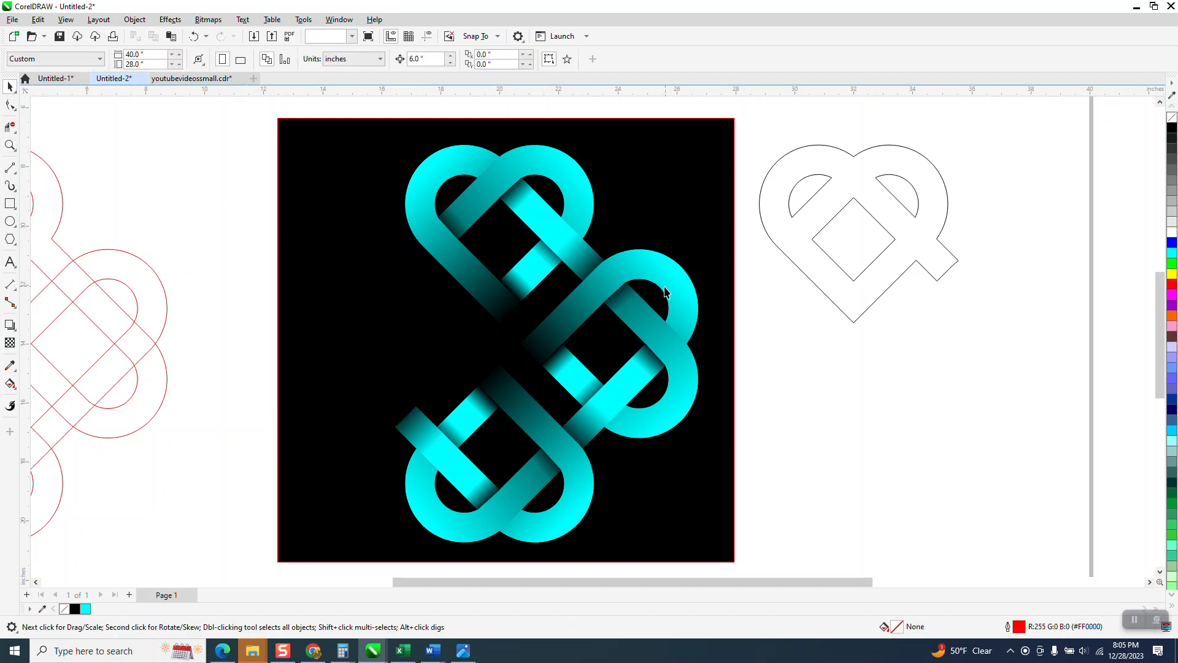
click(663, 295)
key(Delete)
Delete the lower heart copy and the black background rectangle, keeping only the original upper heart
click(597, 483)
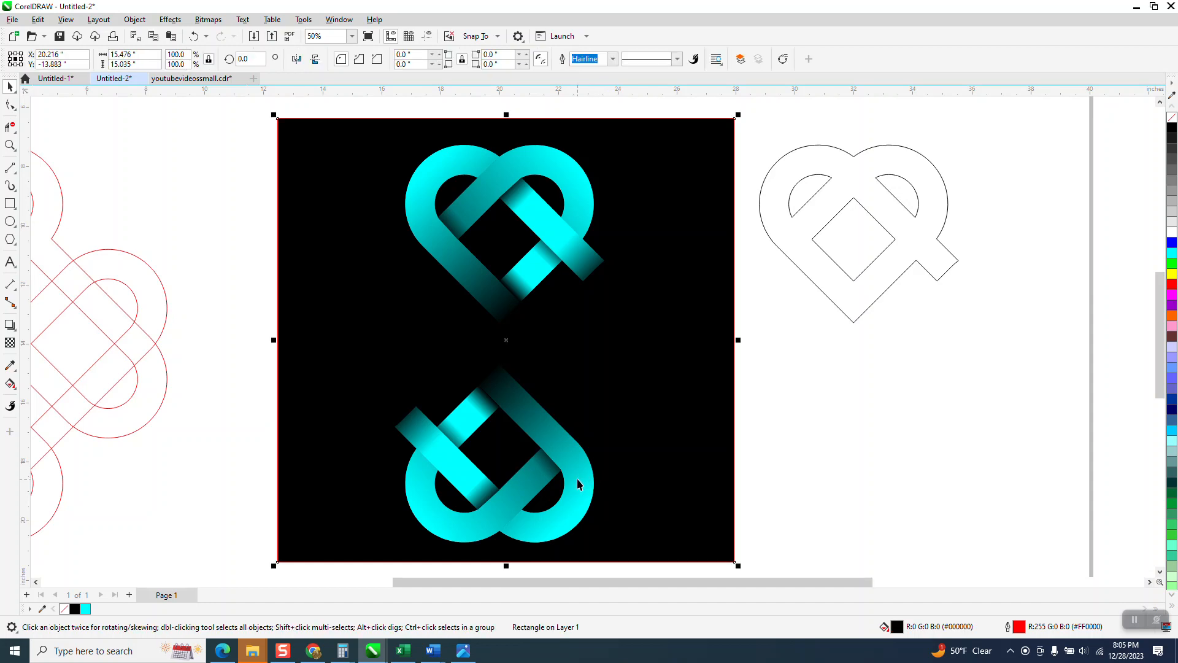
click(577, 478)
key(Delete)
click(624, 422)
key(Delete)
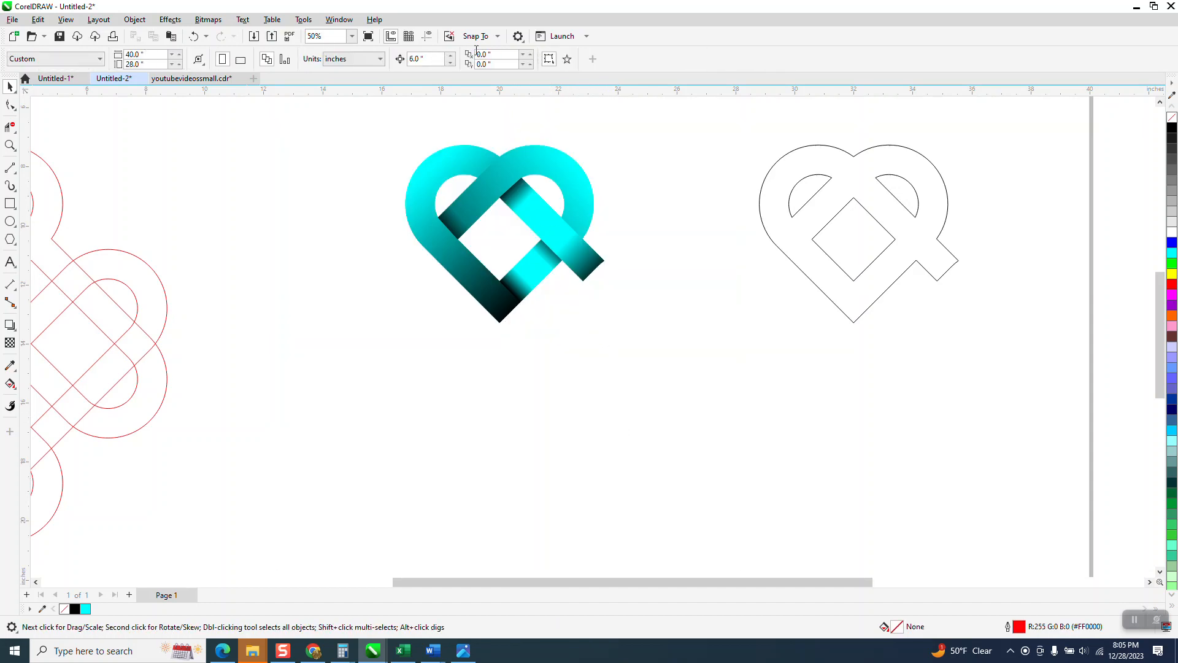
Show the guidelines, test the remaining shaded heart by moving it aside, and undo that move
click(428, 36)
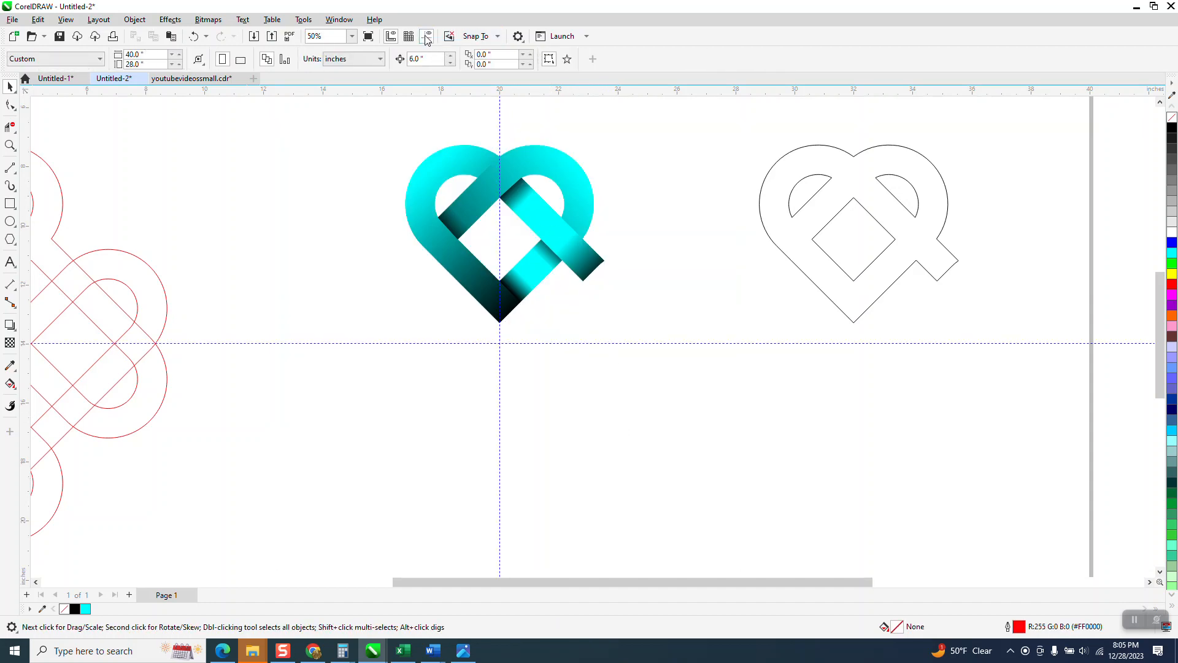
click(559, 189)
drag(509, 171, 325, 167)
click(196, 37)
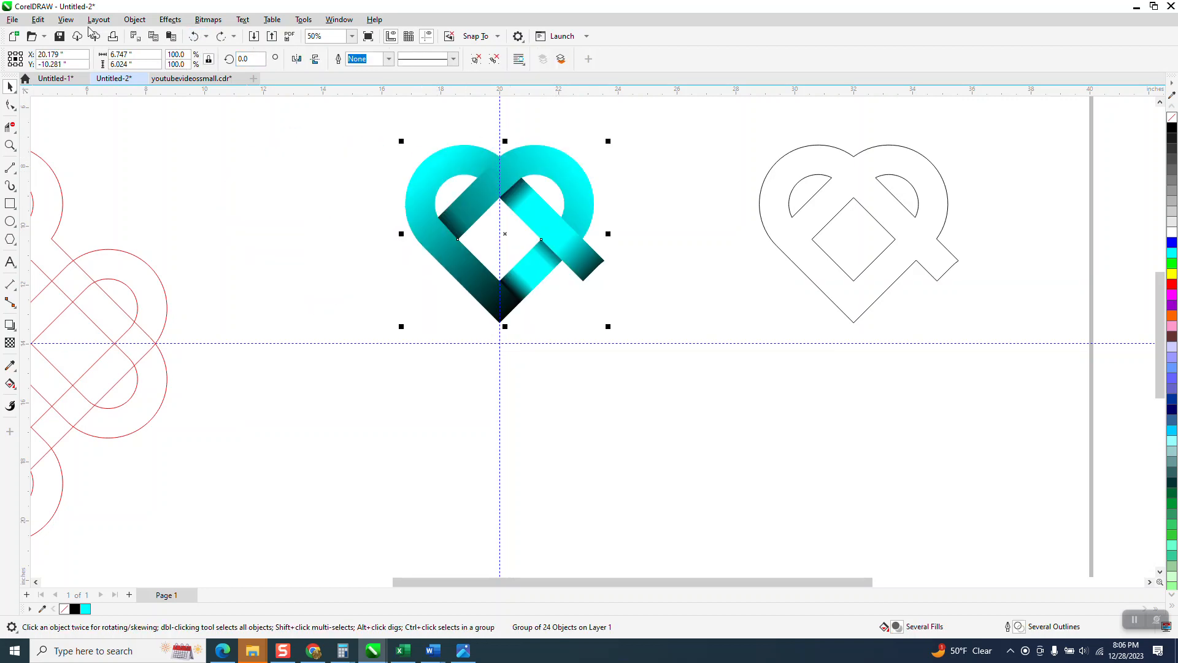
Clone the shaded heart group in place and set the clone's rotation centre at the guideline intersection
click(38, 20)
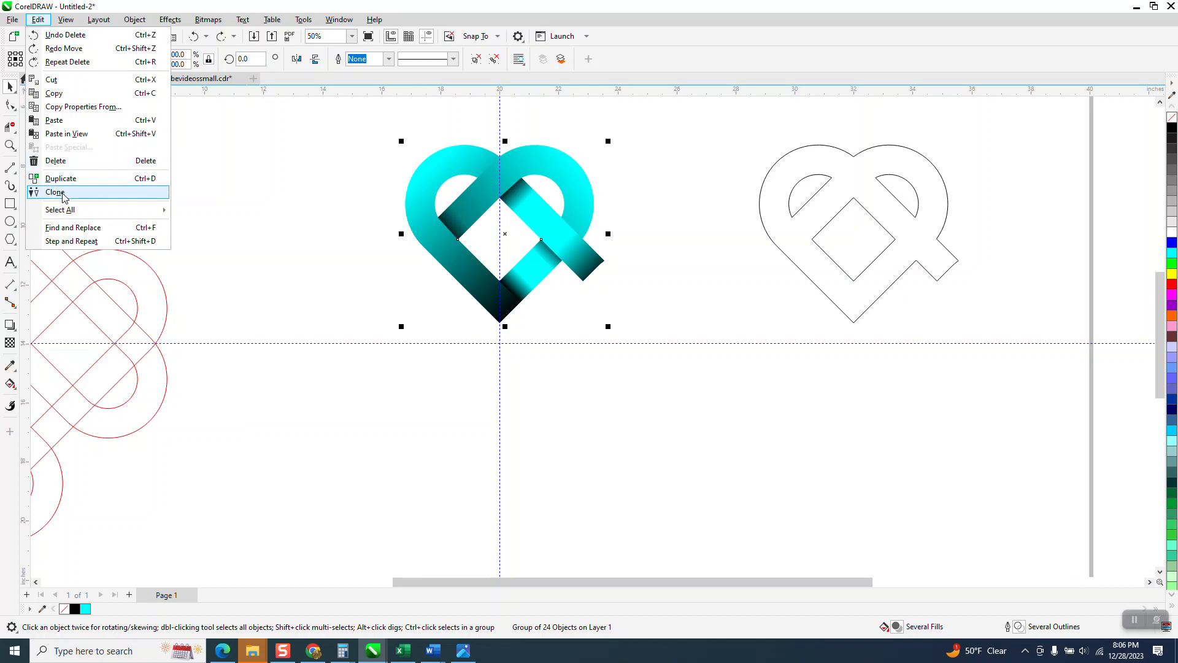
click(55, 192)
click(507, 236)
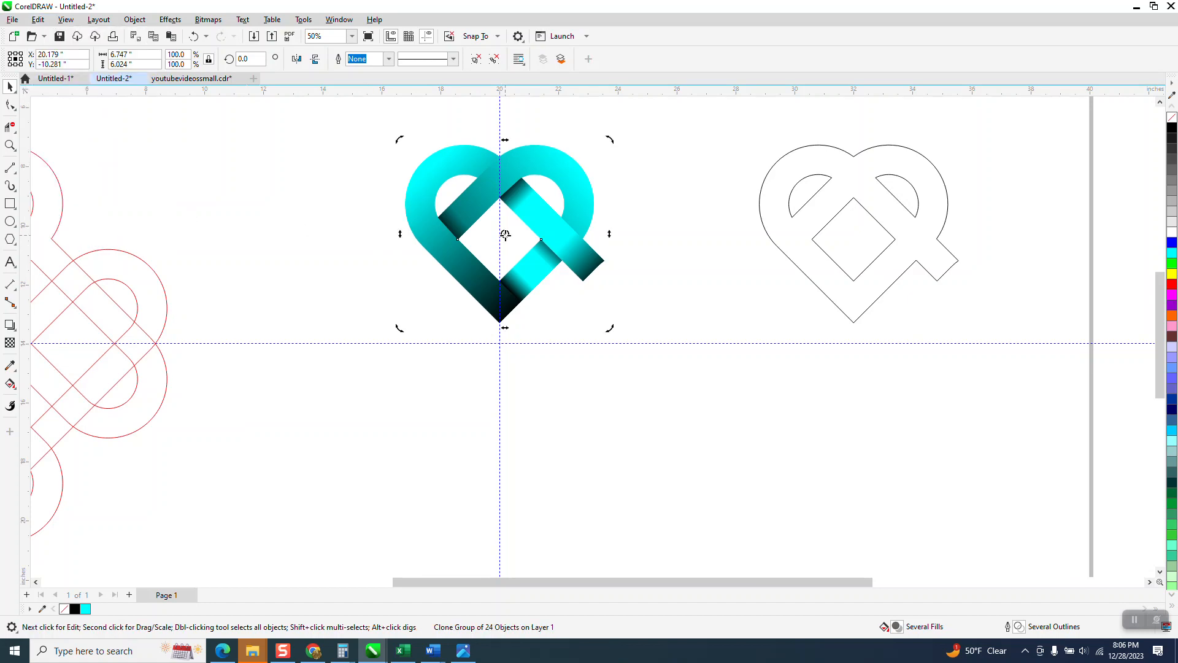
drag(497, 344, 497, 343)
click(538, 230)
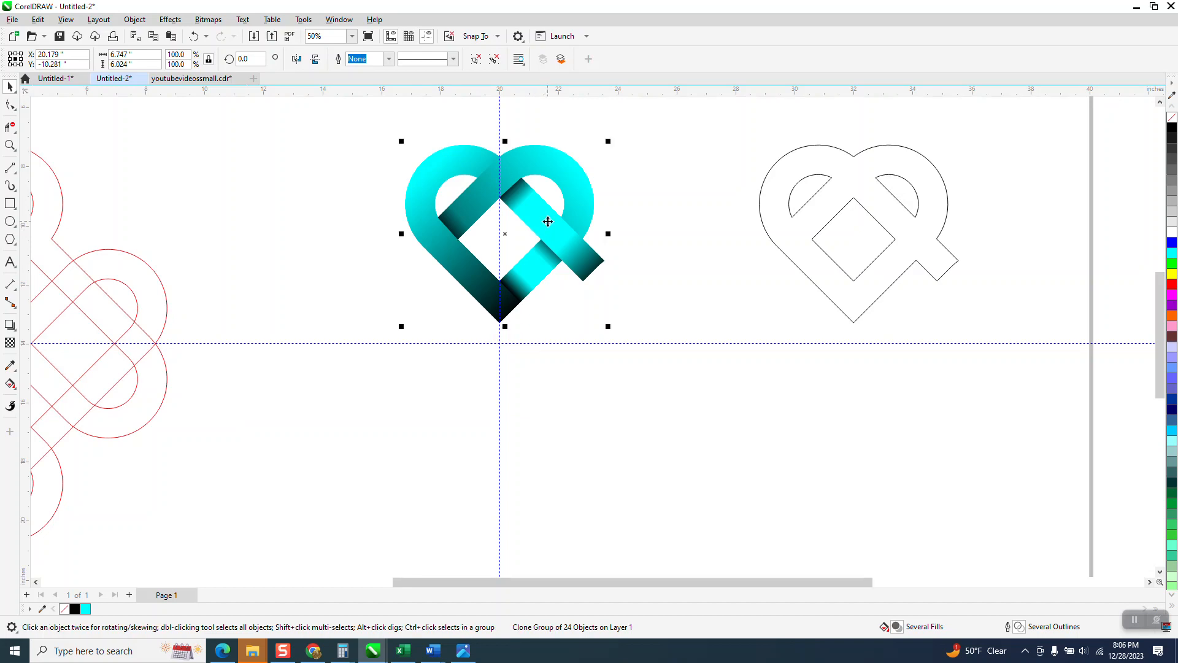
click(534, 199)
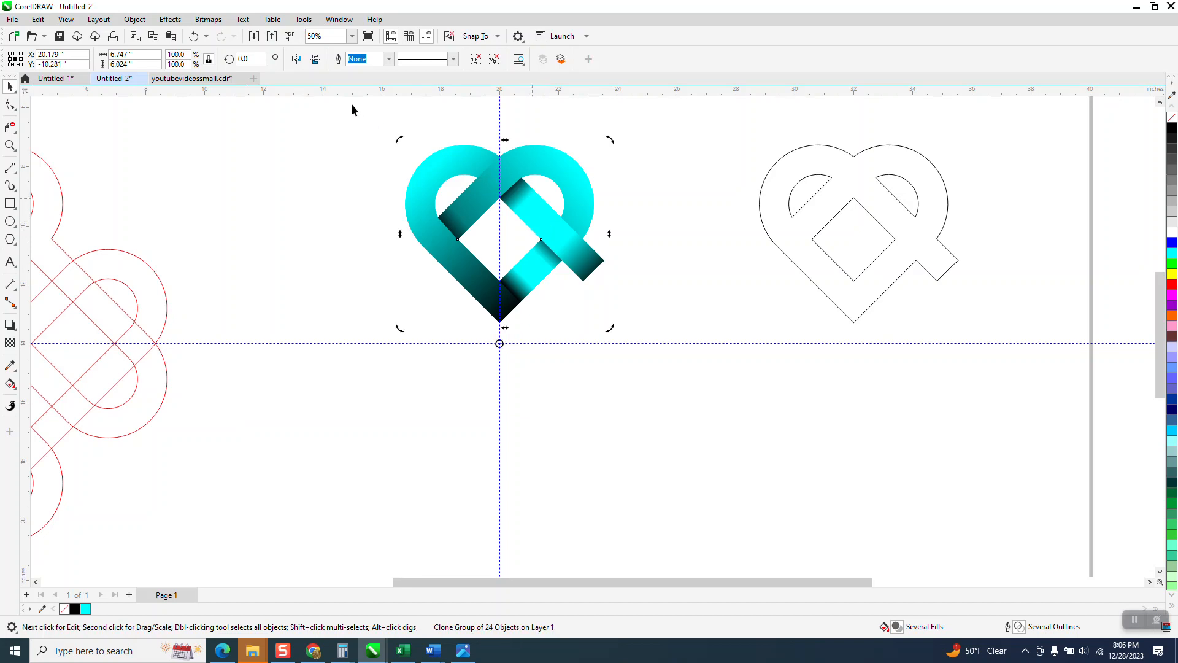
Rotate the heart clone by 90 degrees and repeat twice to rebuild the four-heart knot, clearing the selection
click(248, 59)
text(90)
key(Return)
key(ctrl+r)
key(ctrl+r)
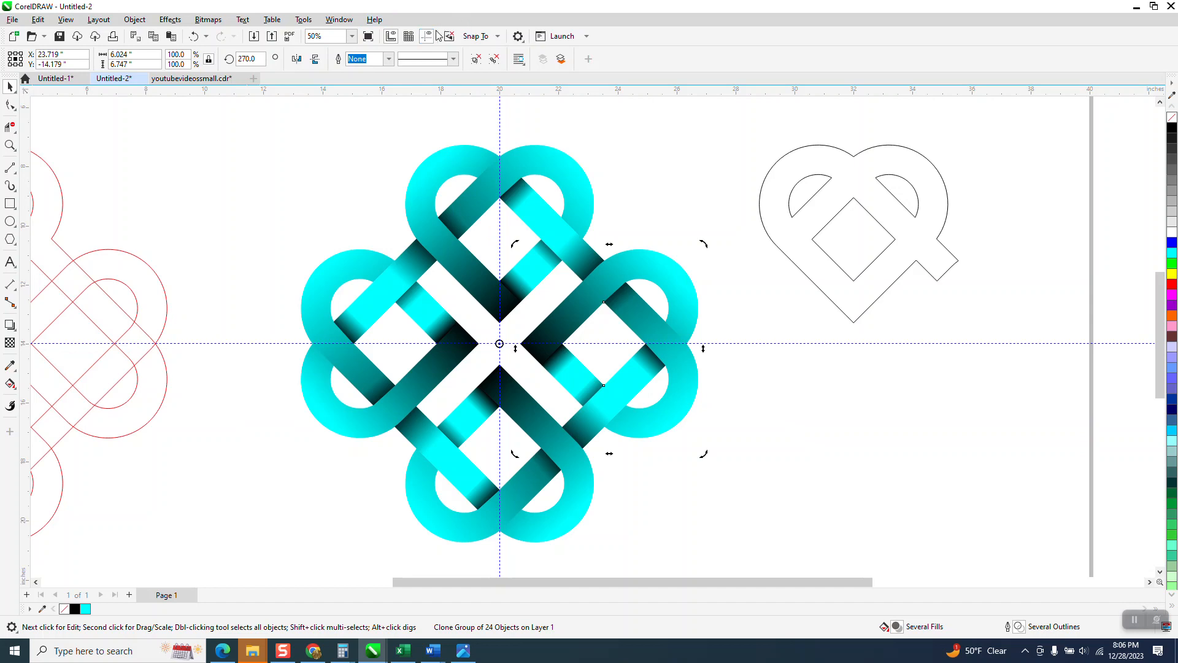
click(610, 138)
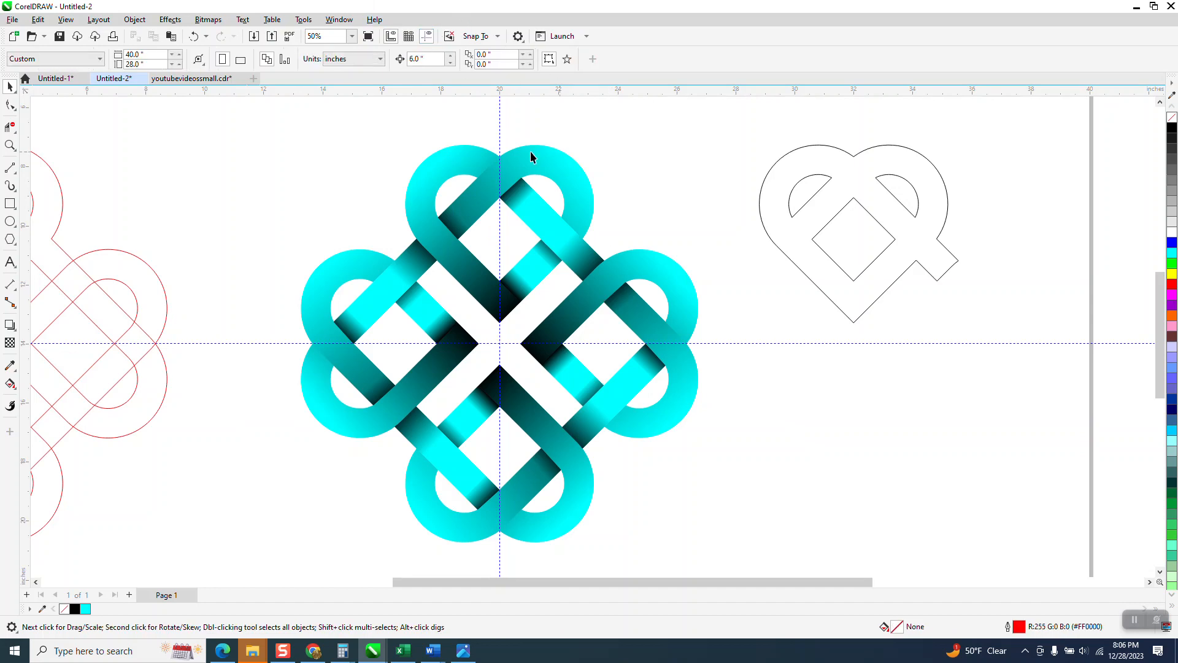
Draw a rectangle about 14.4 by 13.9 inches around the knot, fill it black, and send it to the back of the page
click(10, 203)
drag(294, 143, 719, 552)
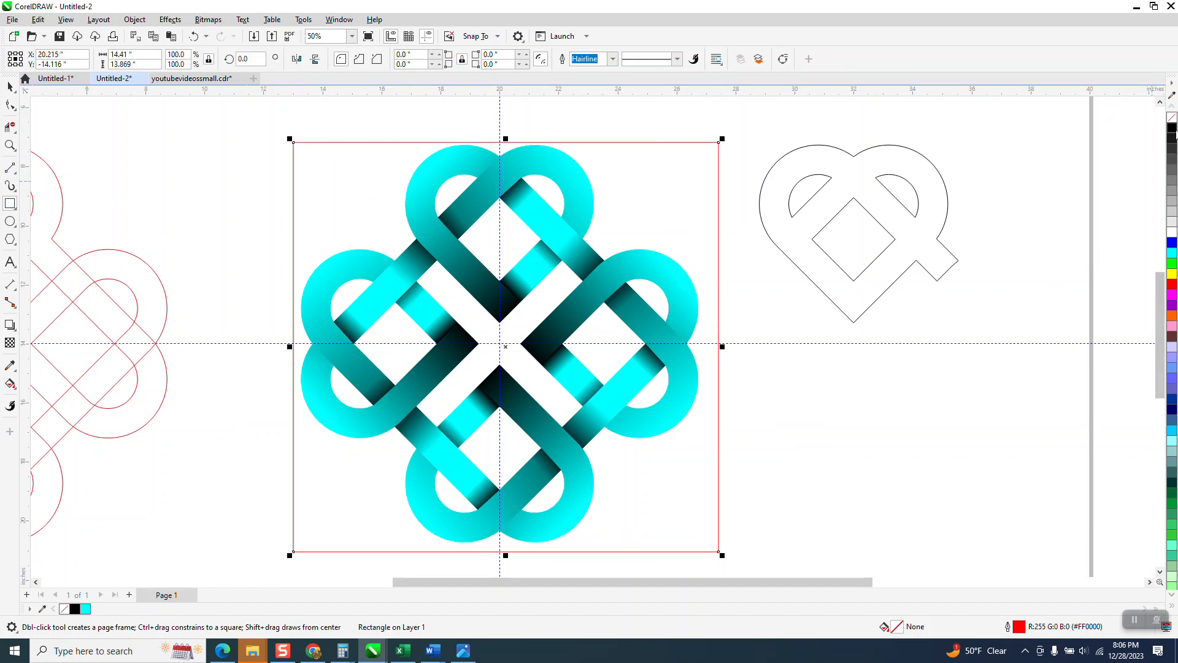
click(1172, 127)
click(135, 19)
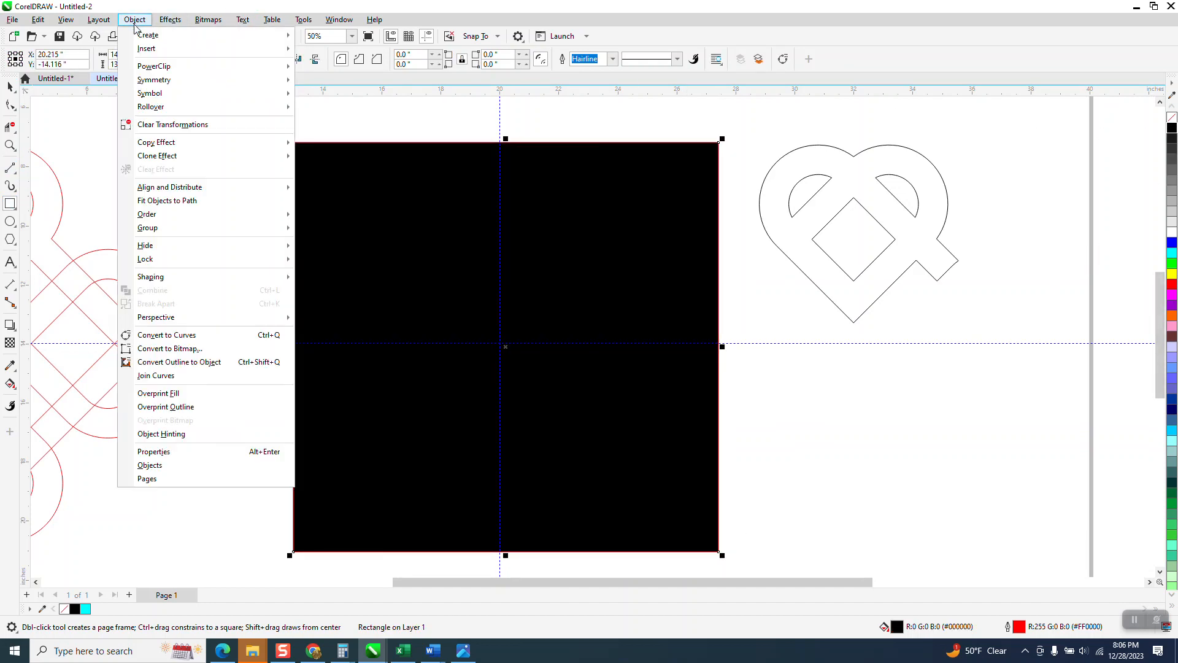
mouse_move(171, 216)
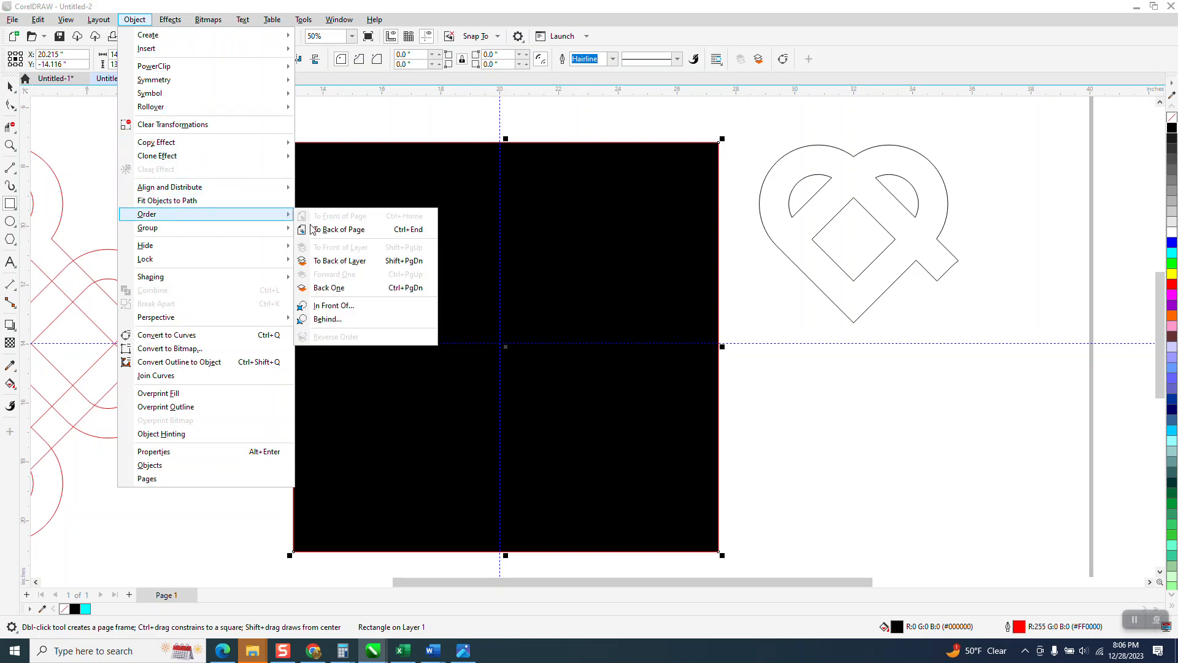
click(338, 229)
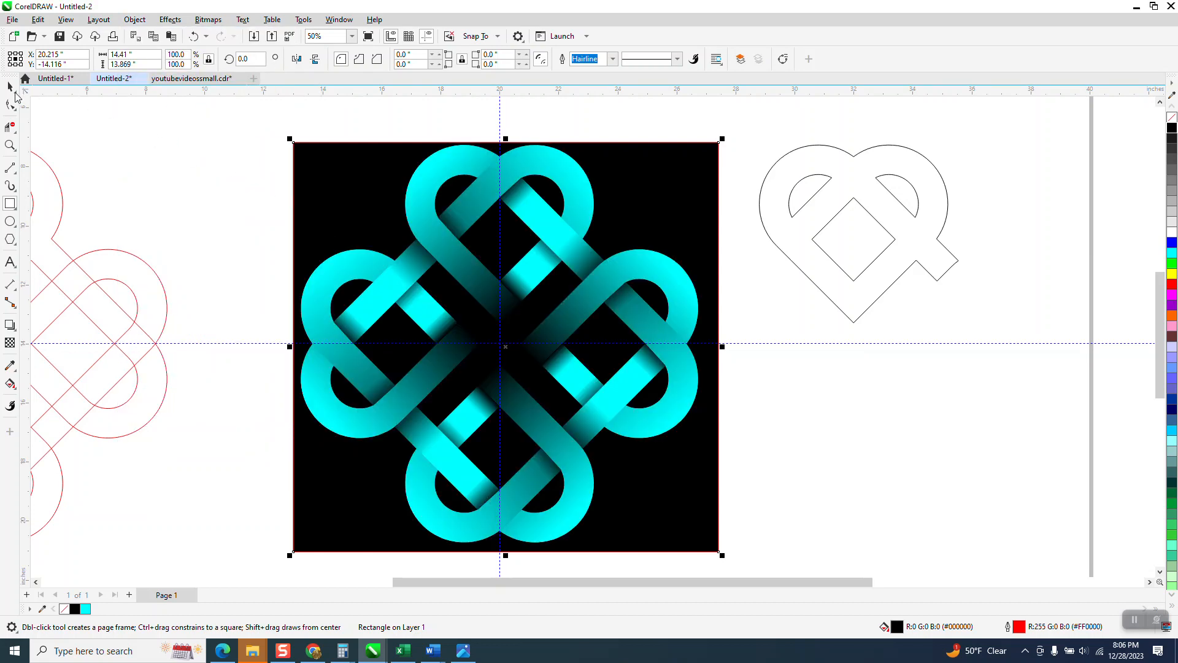
click(11, 87)
key(Escape)
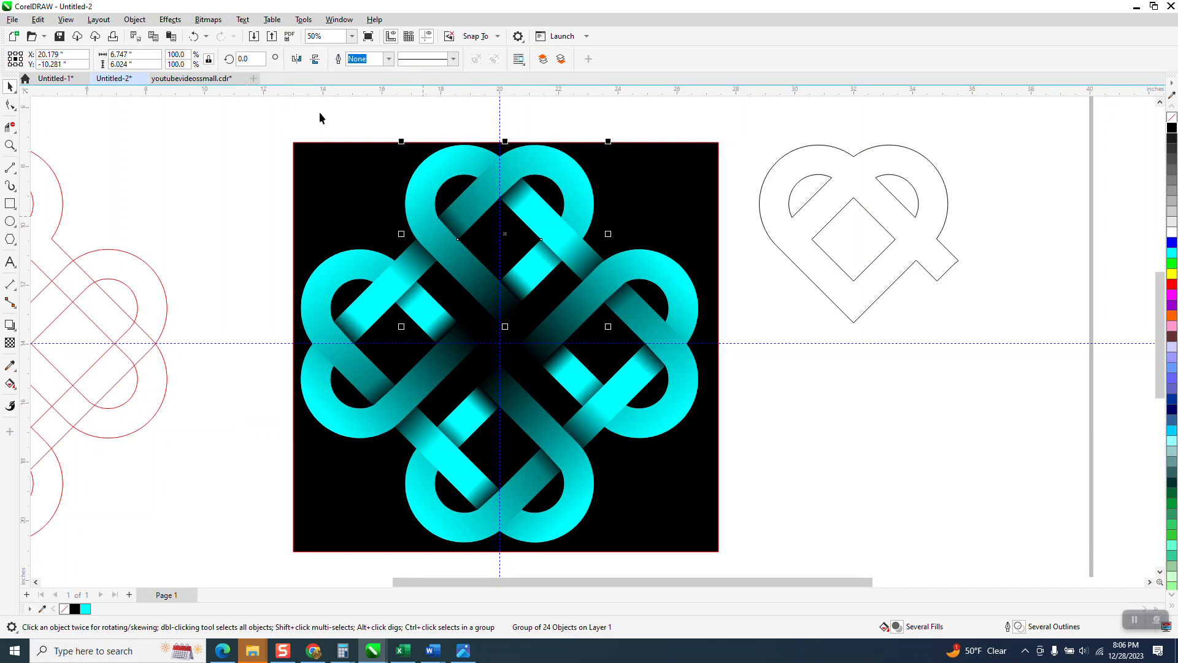
click(134, 19)
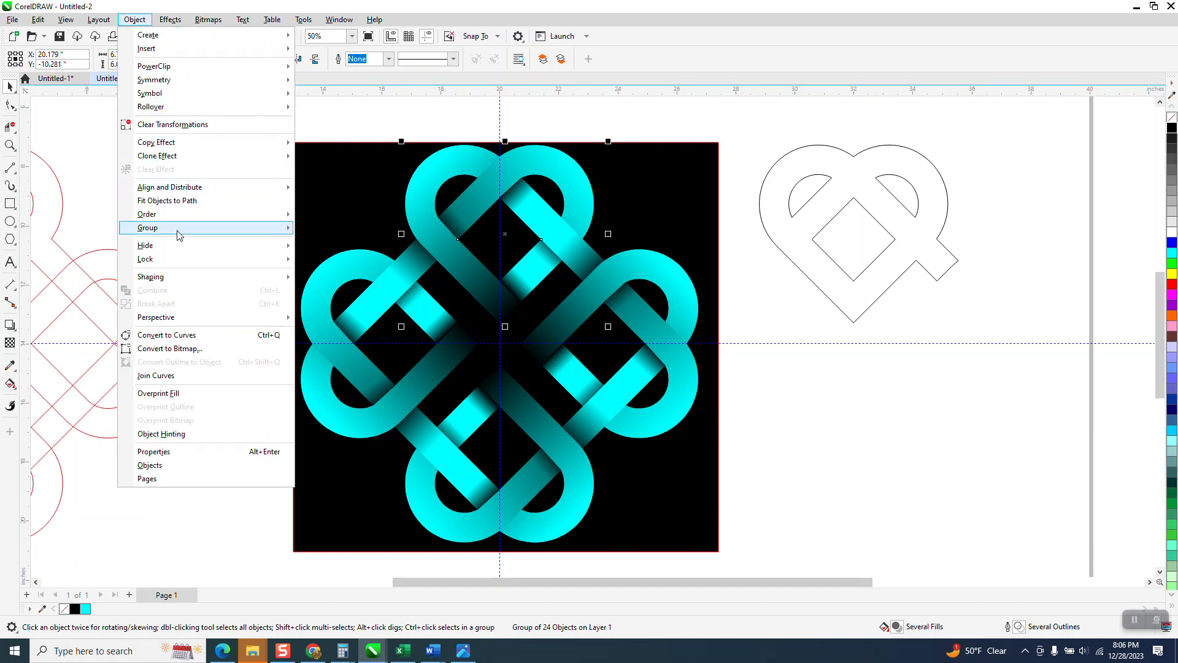
mouse_move(235, 235)
click(450, 153)
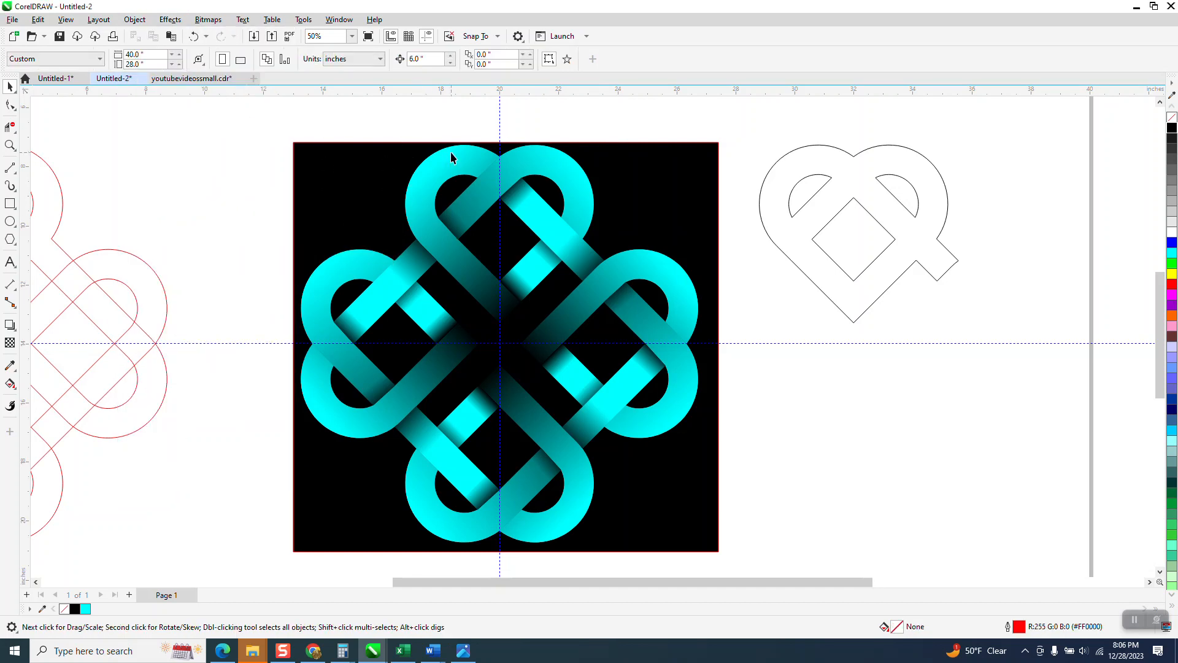
click(135, 19)
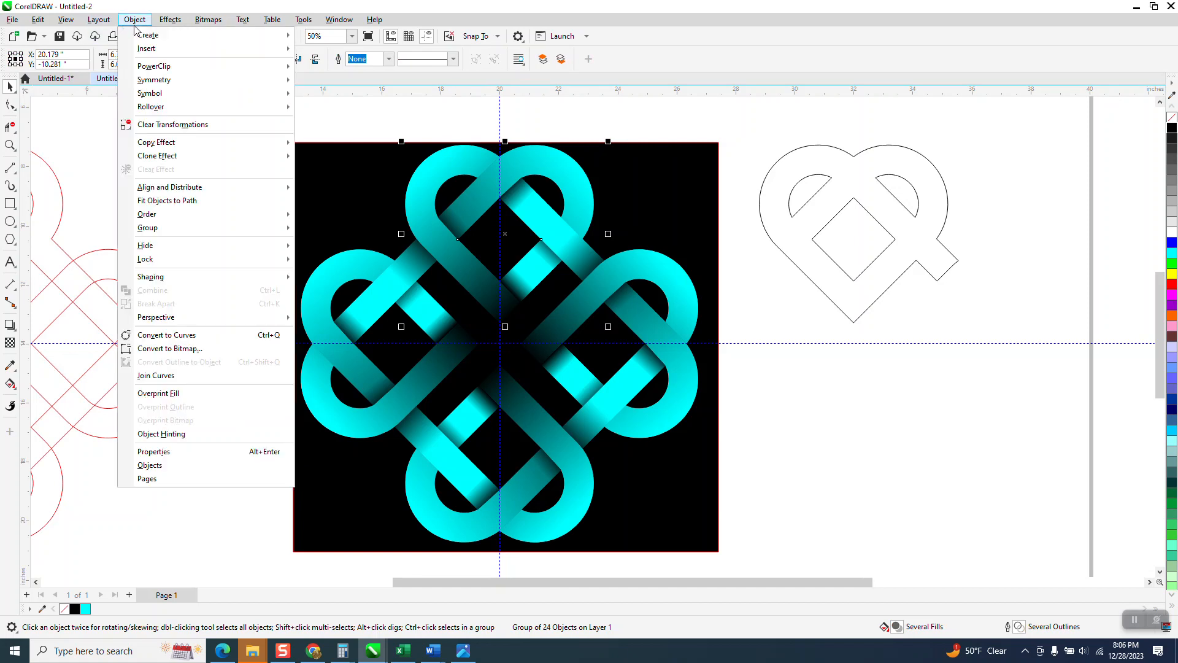
mouse_move(156, 230)
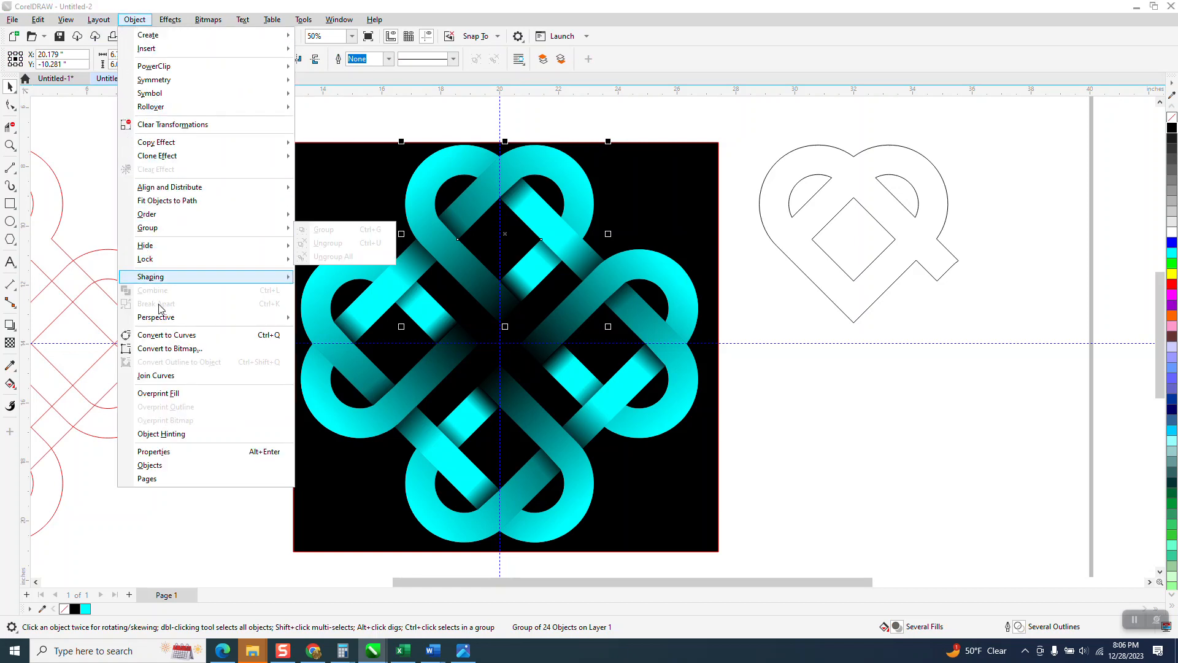
Add a cyan colour stop to the long left band's fountain fill in the upper master heart and shift its end node near the heart's tip
click(11, 386)
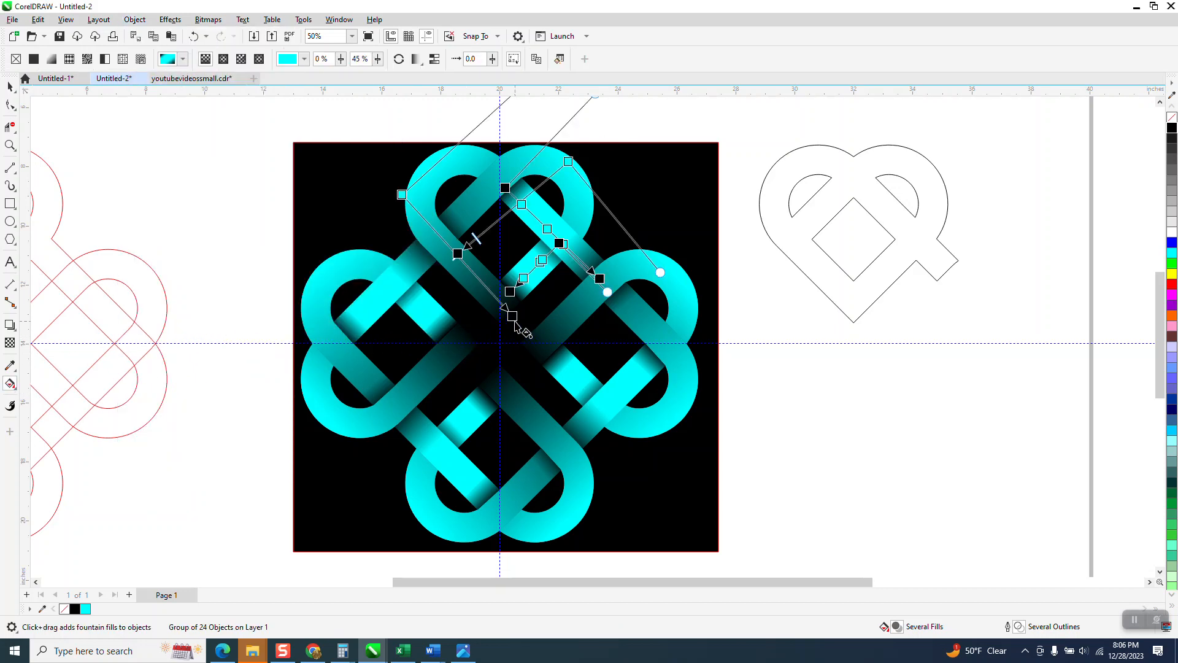
mouse_move(514, 317)
mouse_down()
mouse_move(485, 289)
mouse_move(524, 328)
mouse_up()
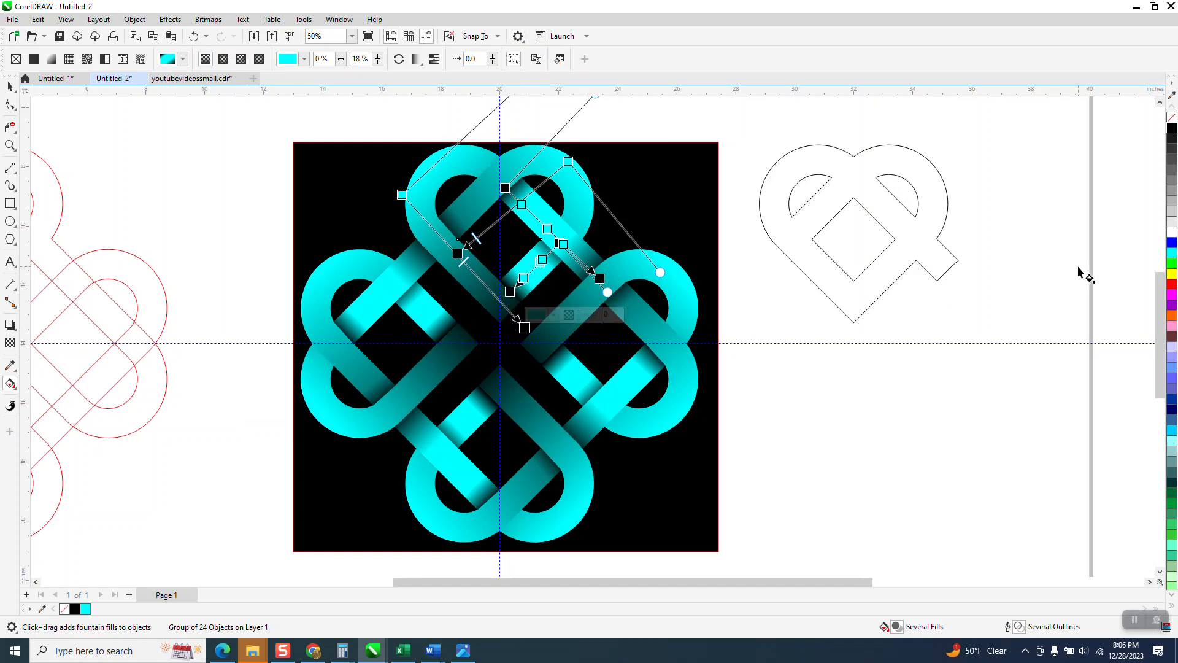
drag(1010, 285, 491, 292)
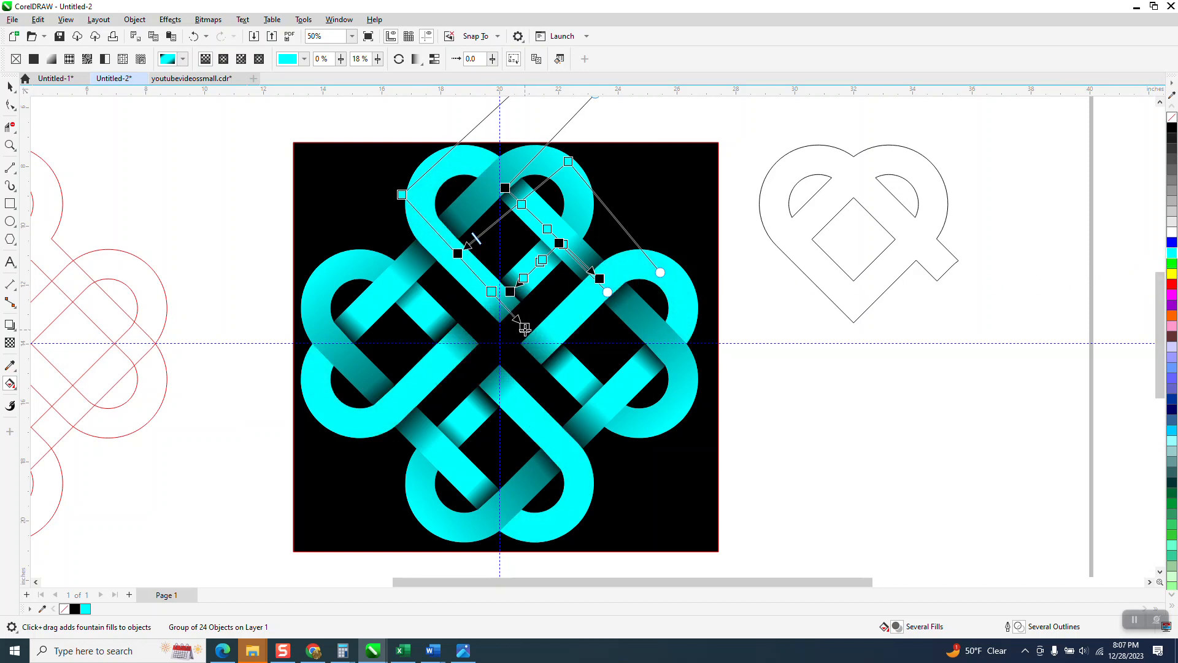
drag(524, 329, 503, 310)
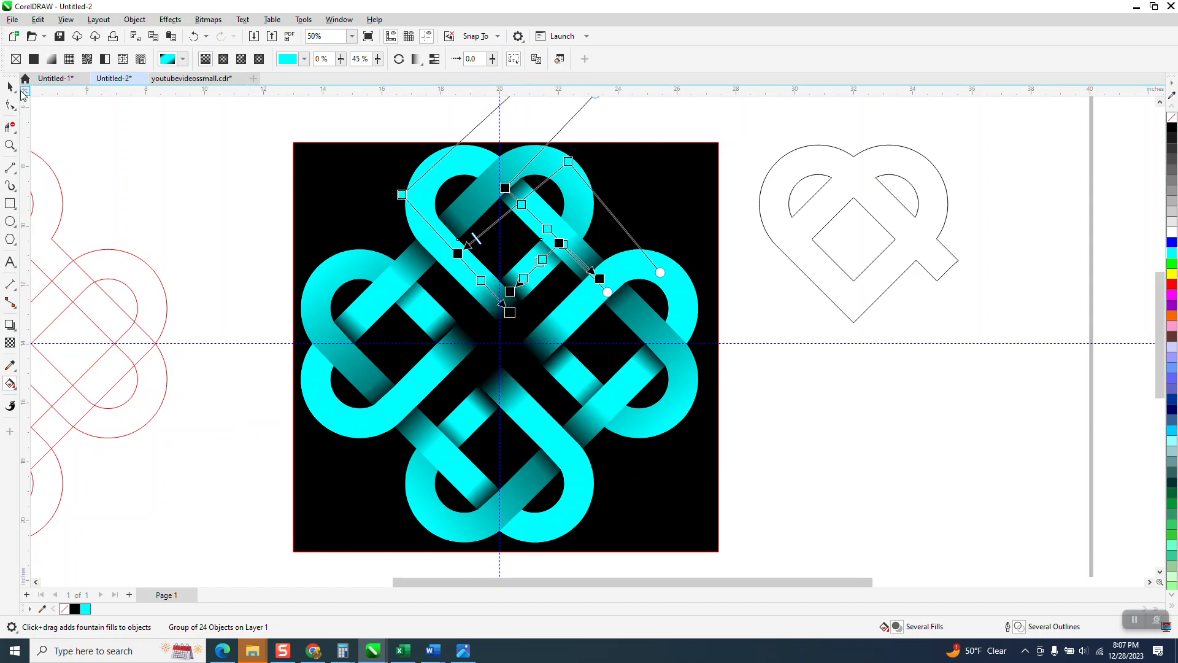
Clear the selection, hide the guidelines, and return to the Pick tool
click(115, 143)
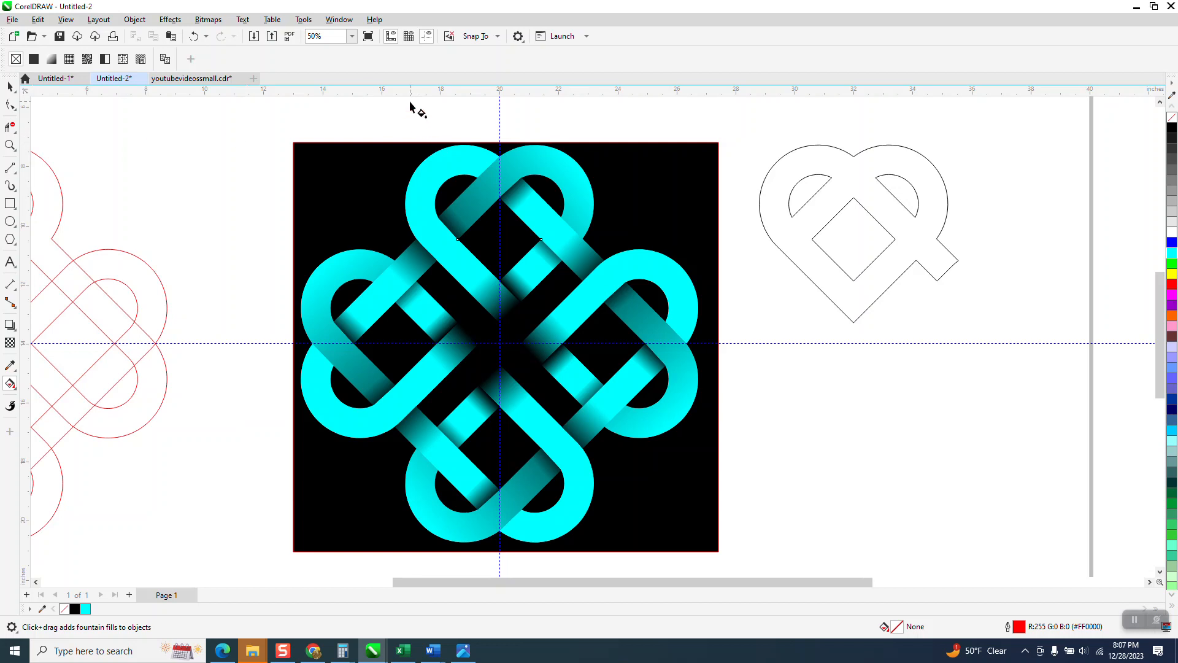
click(427, 37)
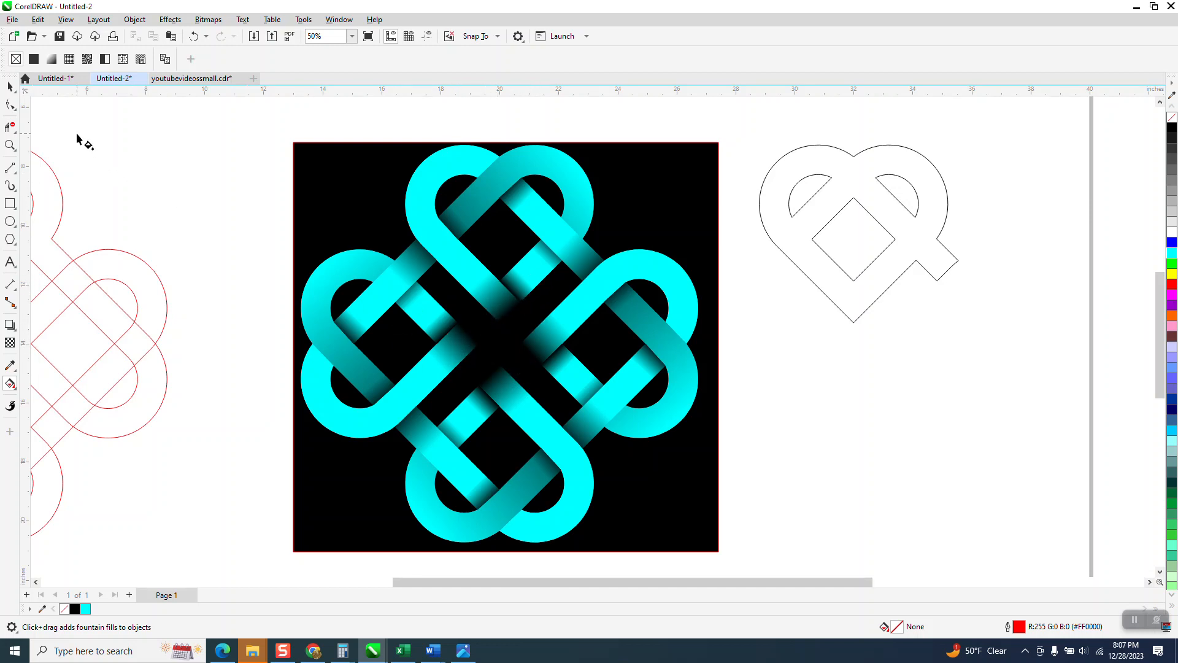
click(10, 86)
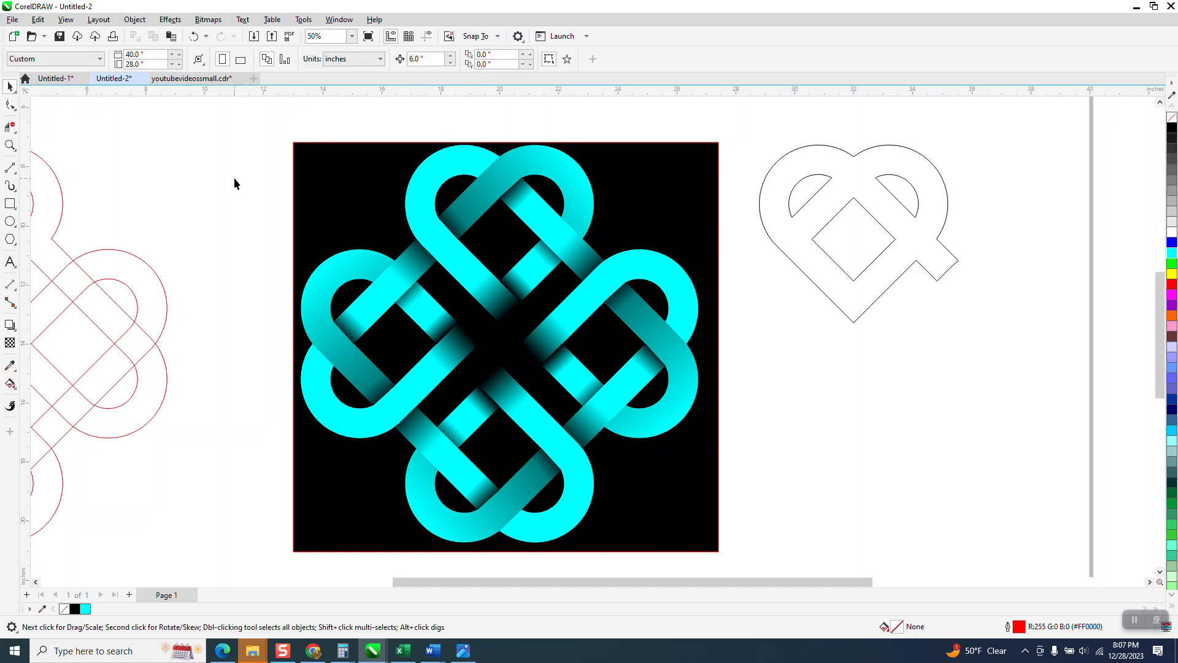